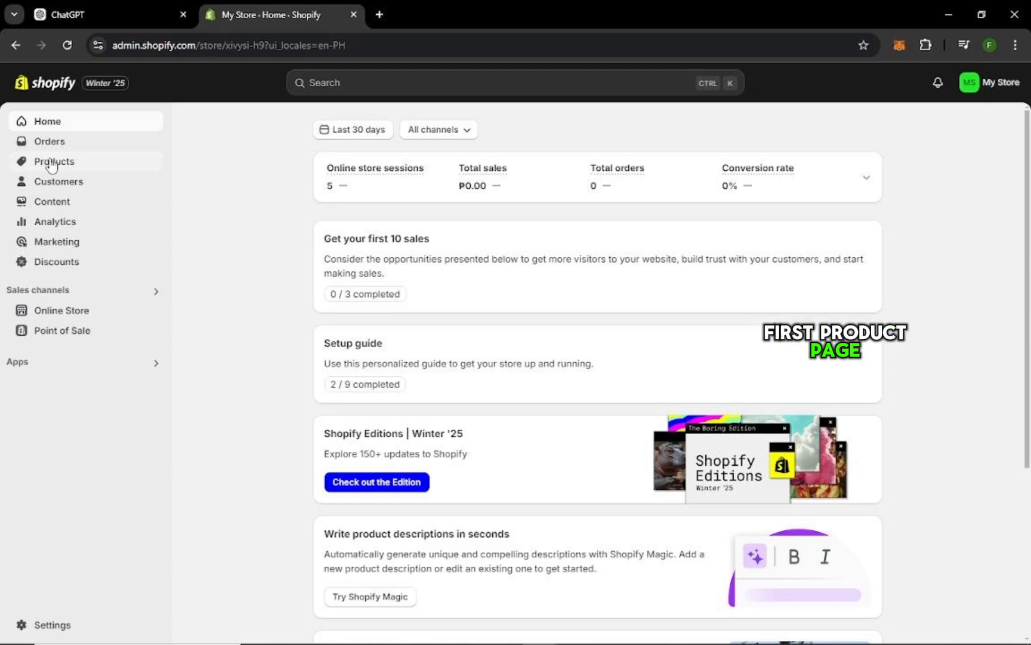
- Start a new product in the store and title it "Classic Green Tea Toner"
{"action": "left_click", "coordinate": [52, 162]}
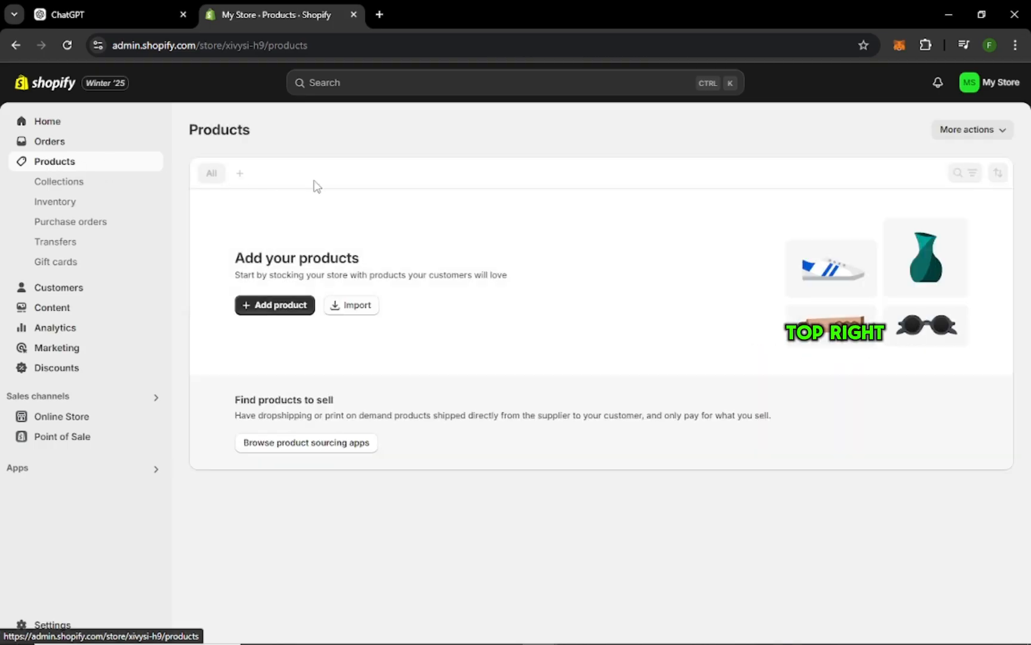
{"action": "left_click", "coordinate": [276, 308]}
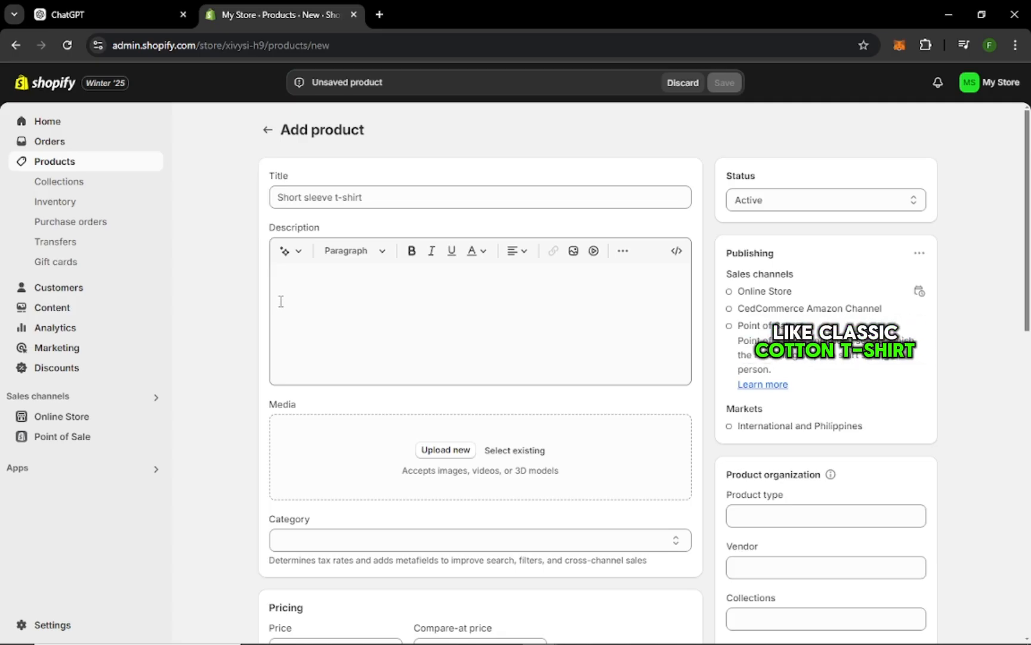
{"action": "left_click", "coordinate": [359, 203]}
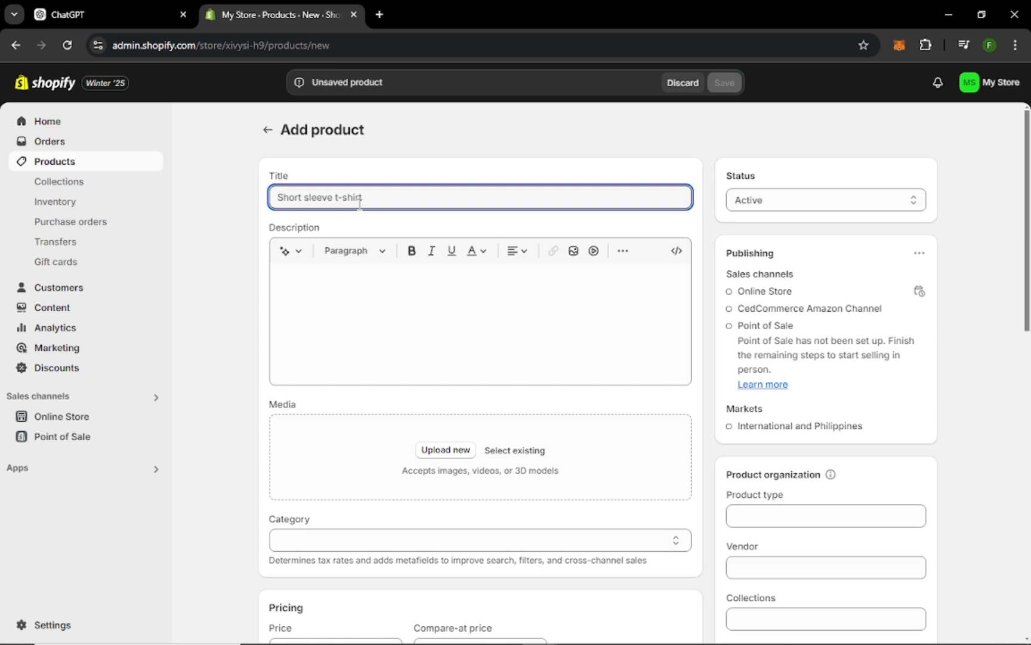
{"action": "type", "text": "Classic Green Tea Toner"}
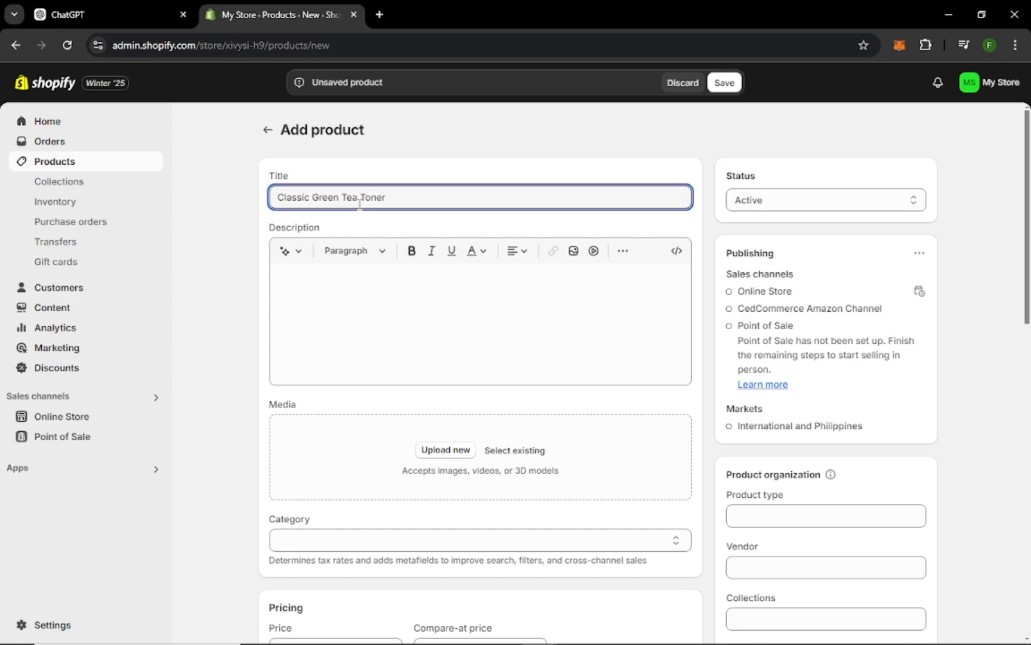
- Enter "This is the description field." as the product description
{"action": "left_click", "coordinate": [358, 266]}
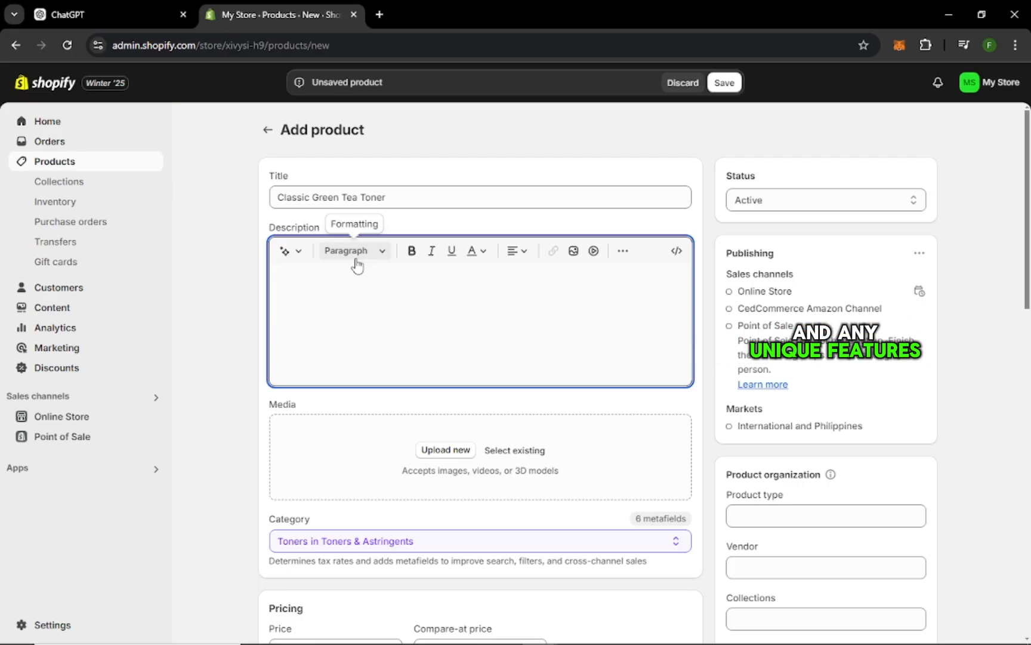
{"action": "type", "text": "This is "}
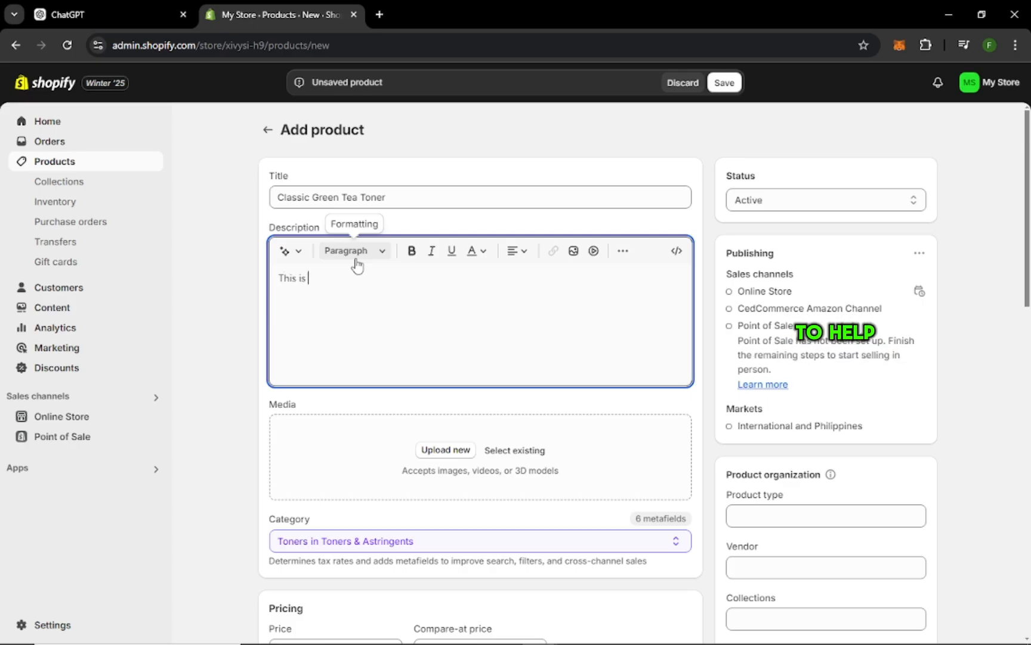
{"action": "type", "text": "the descript"}
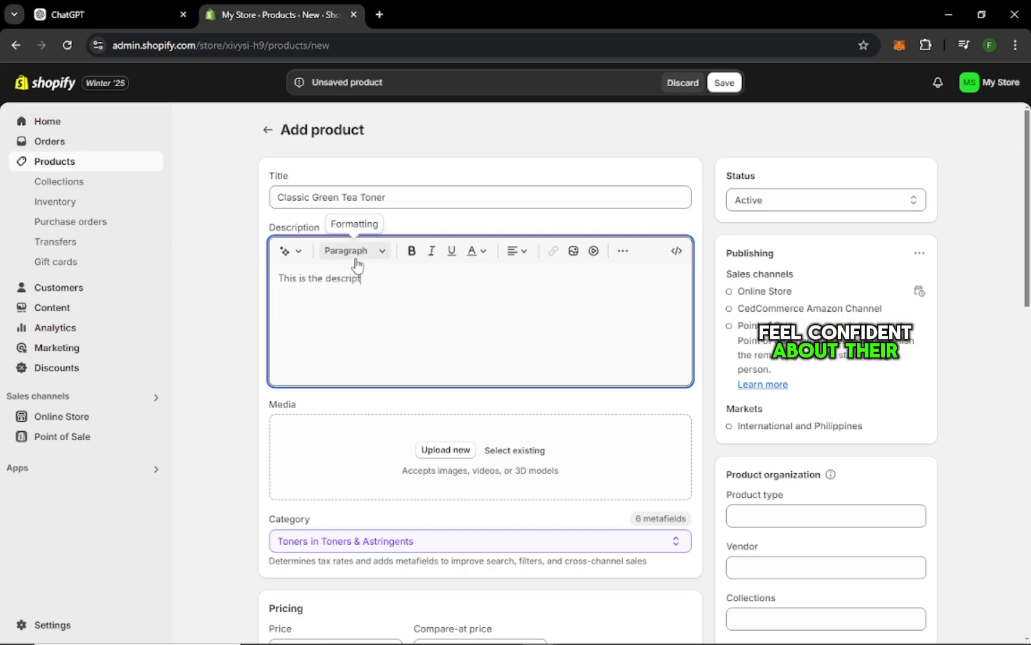
{"action": "type", "text": "ion field."}
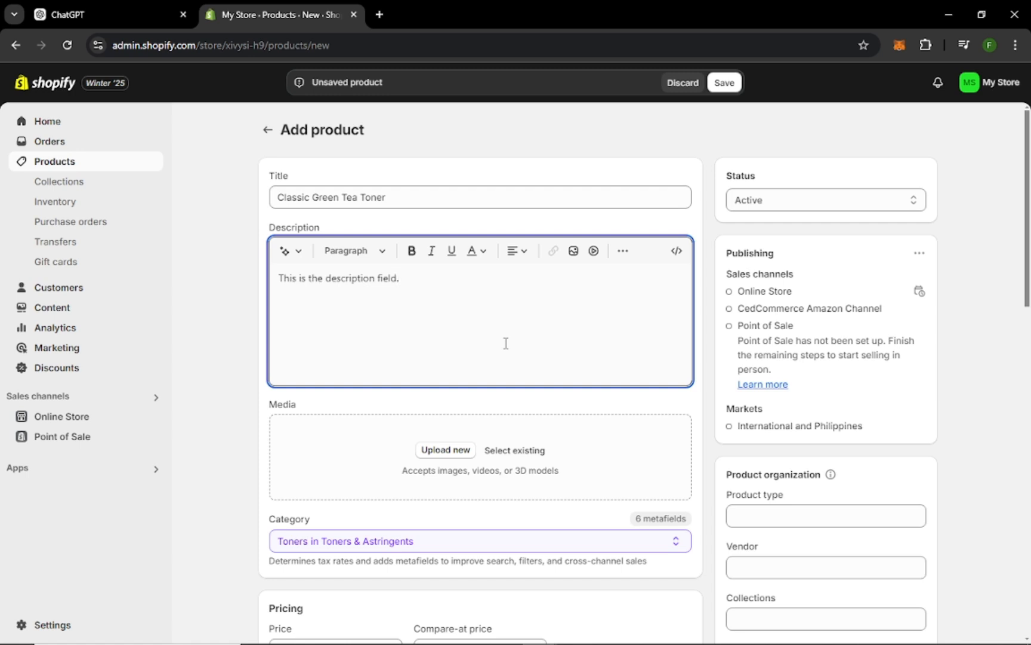
- Upload the image pexels-pnw-prod-8490222 from the Downloads folder to the product media
{"action": "scroll", "coordinate": [505, 342], "scroll_direction": "down", "scroll_amount": 3}
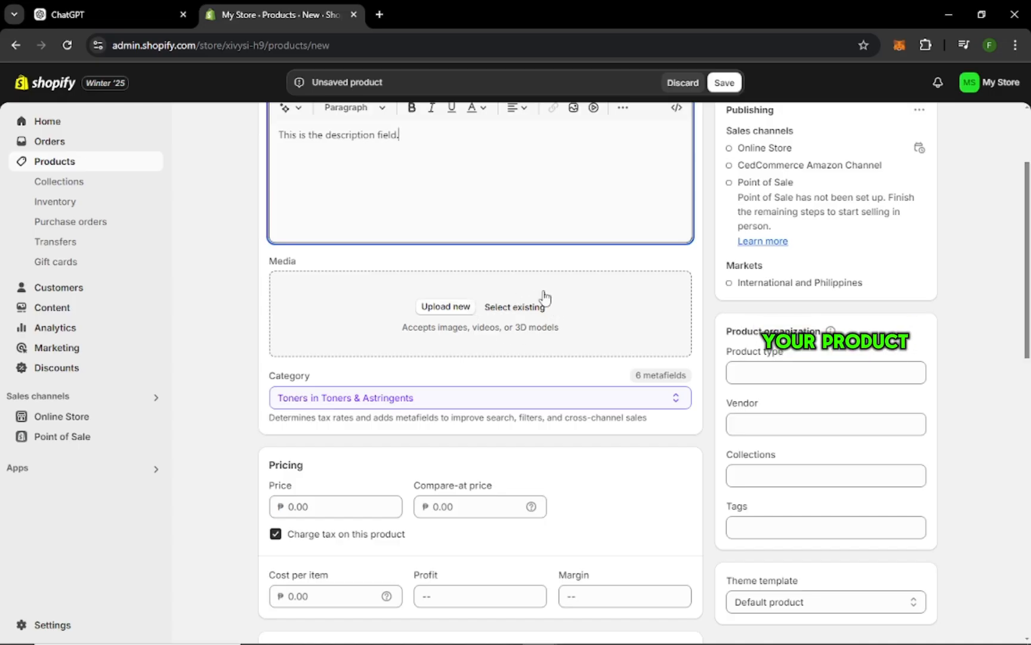
{"action": "left_click", "coordinate": [446, 306]}
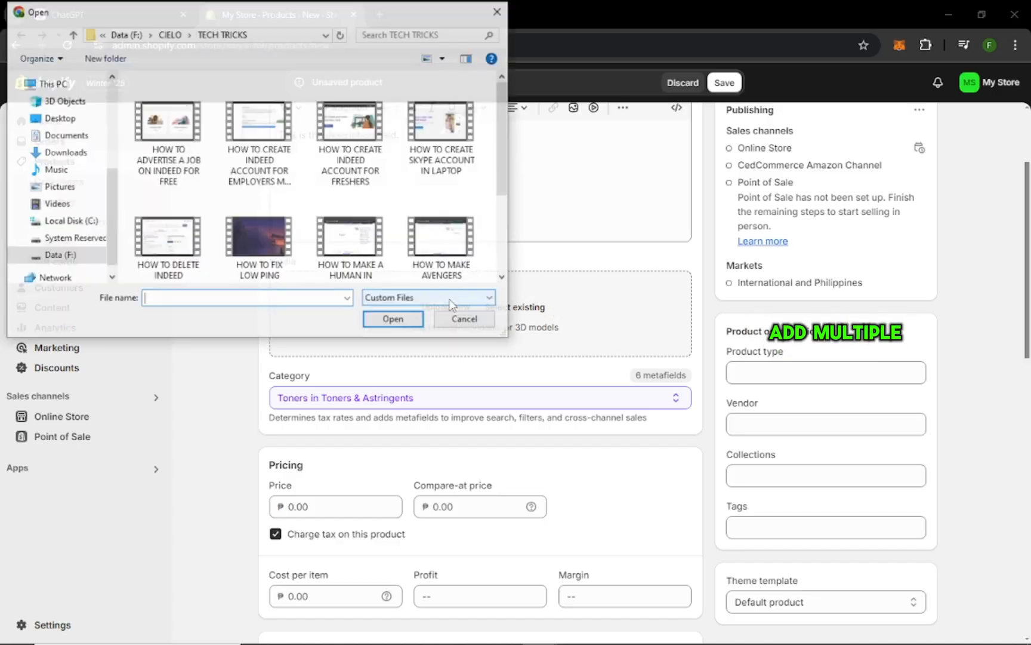
{"action": "left_click", "coordinate": [41, 135]}
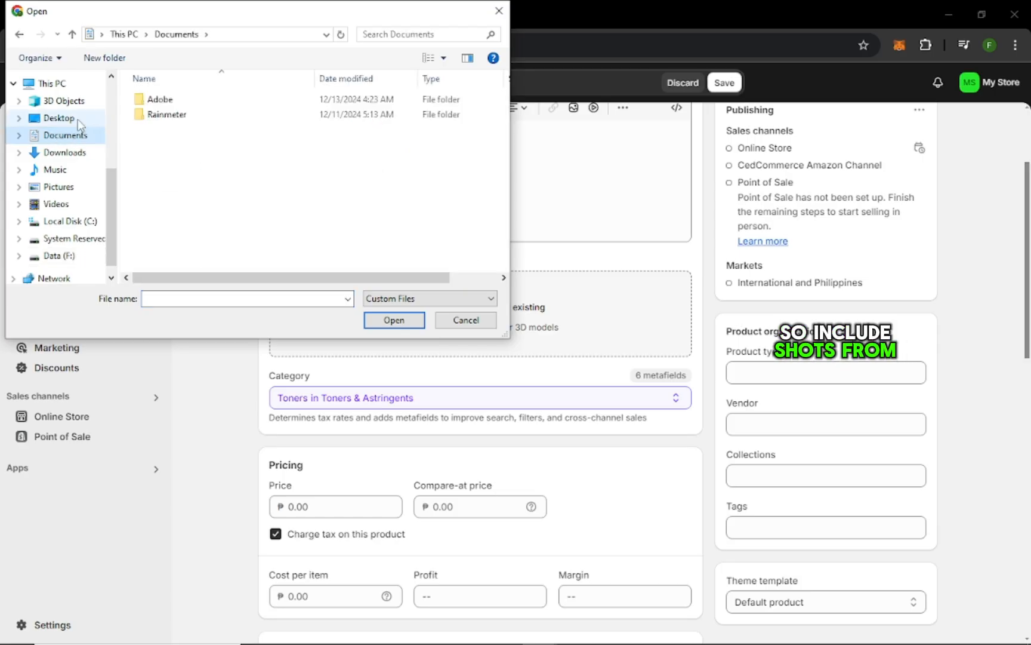
{"action": "left_click", "coordinate": [63, 152]}
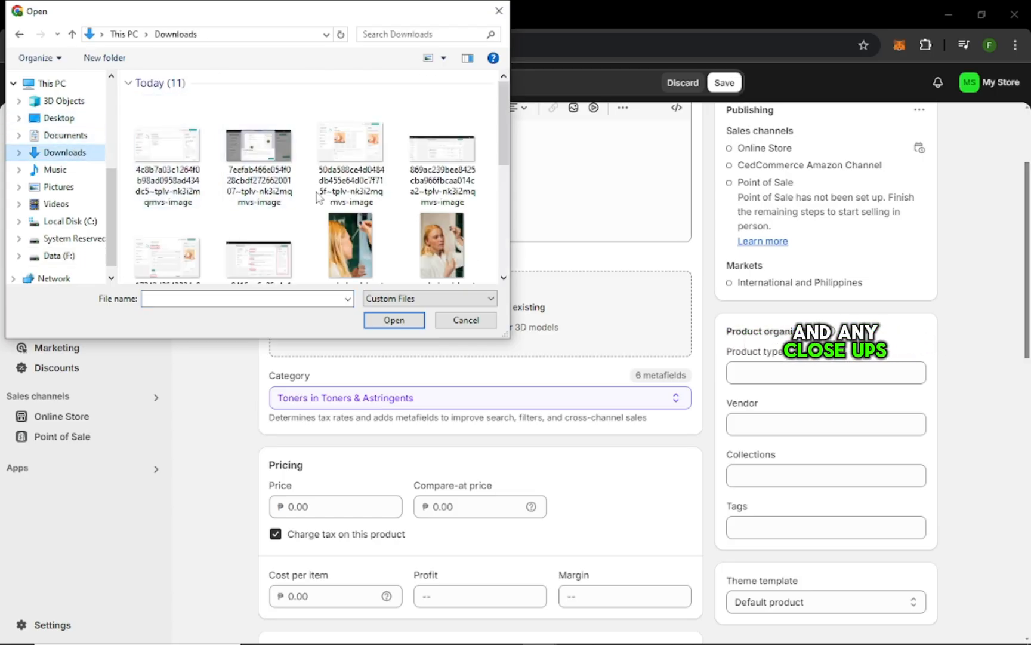
{"action": "scroll", "coordinate": [403, 227], "scroll_direction": "down", "scroll_amount": 1}
{"action": "scroll", "coordinate": [413, 222], "scroll_direction": "down", "scroll_amount": 2}
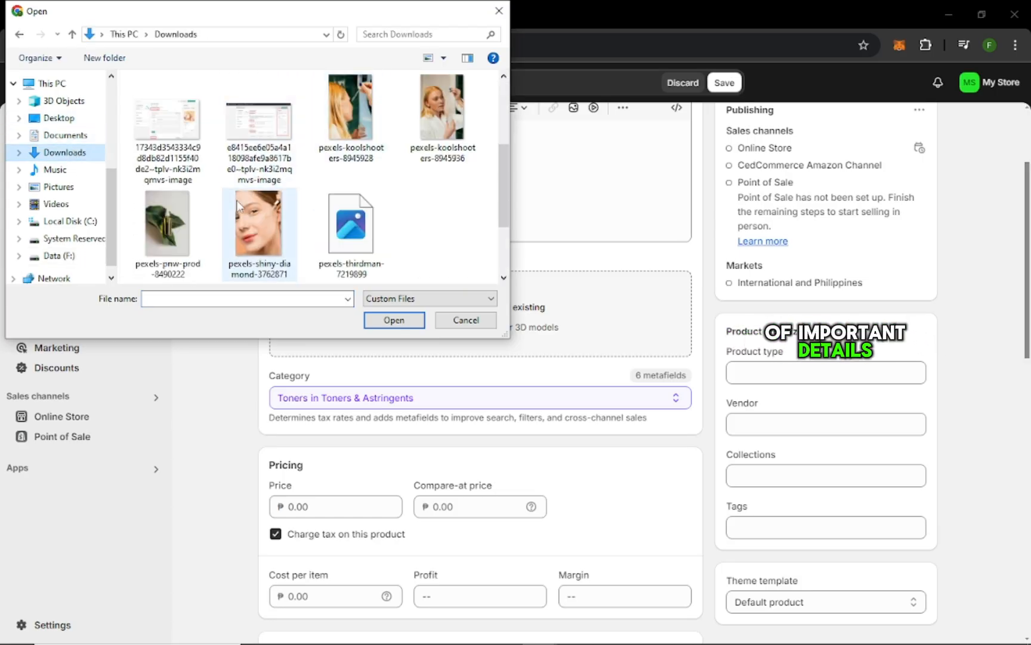
{"action": "left_click", "coordinate": [185, 232]}
{"action": "left_click", "coordinate": [394, 320]}
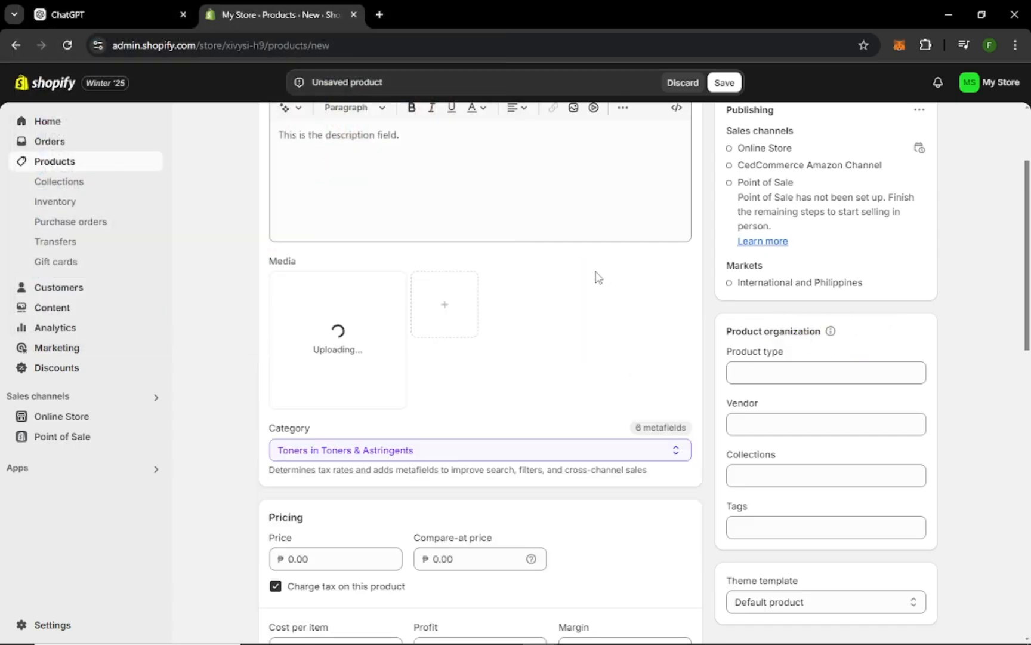
{"action": "scroll", "coordinate": [592, 424], "scroll_direction": "up", "scroll_amount": 3}
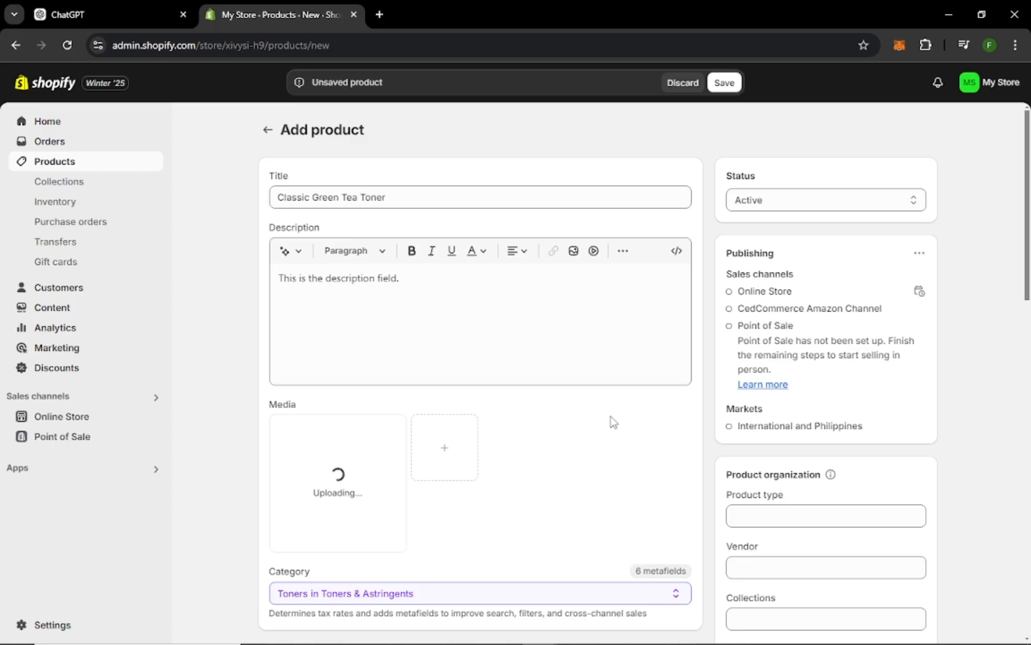
- Try to add pexels-koolshooters-8945936 from the Downloads folder as a second product image
{"action": "scroll", "coordinate": [618, 413], "scroll_direction": "down", "scroll_amount": 3}
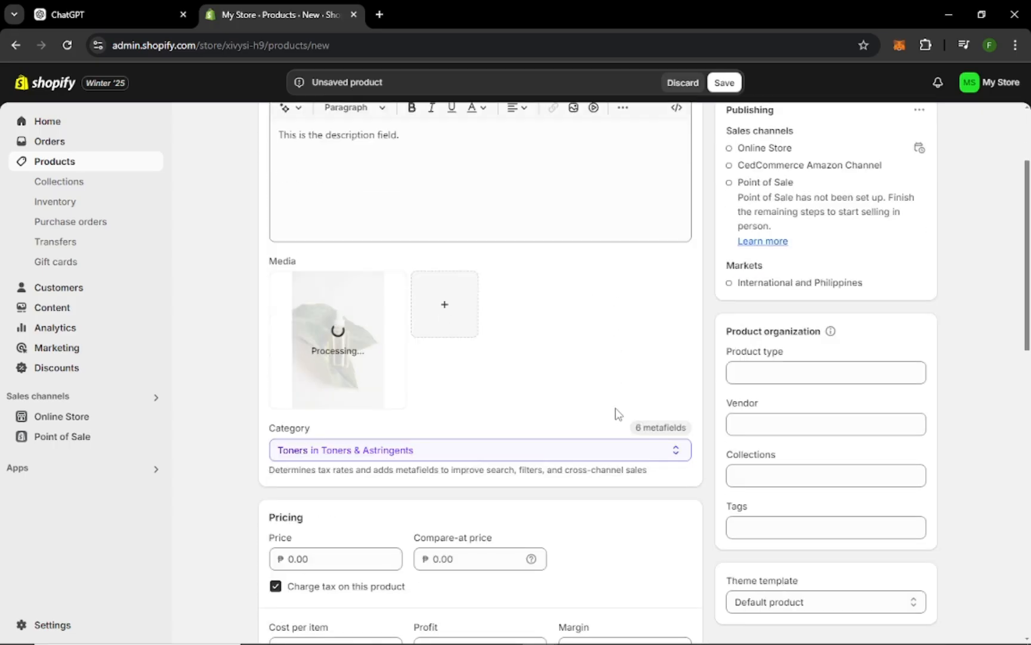
{"action": "left_click", "coordinate": [454, 318]}
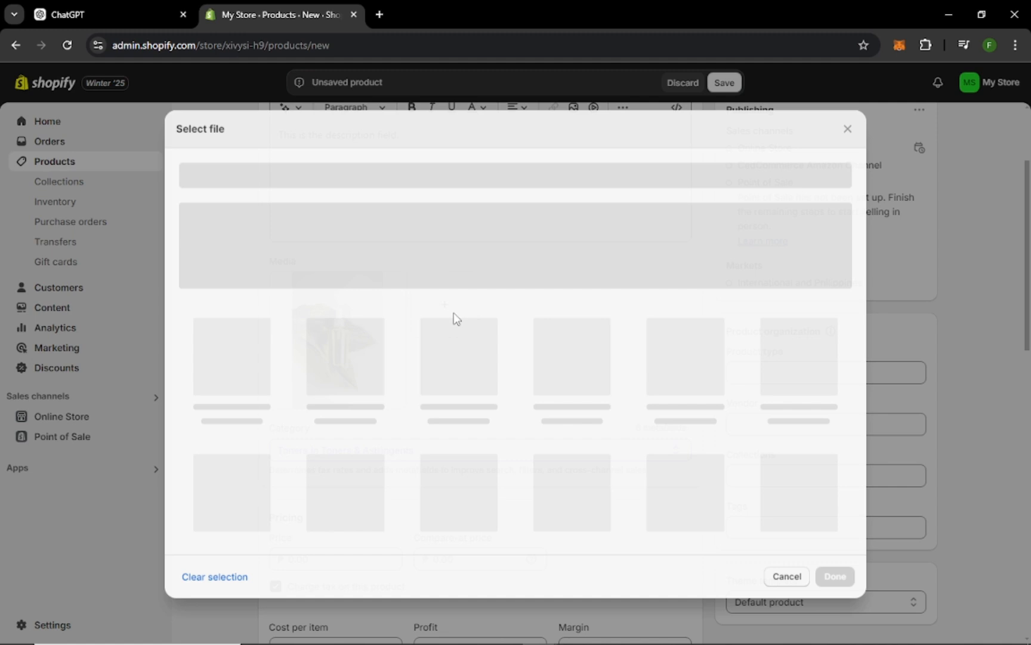
{"action": "left_click", "coordinate": [484, 262]}
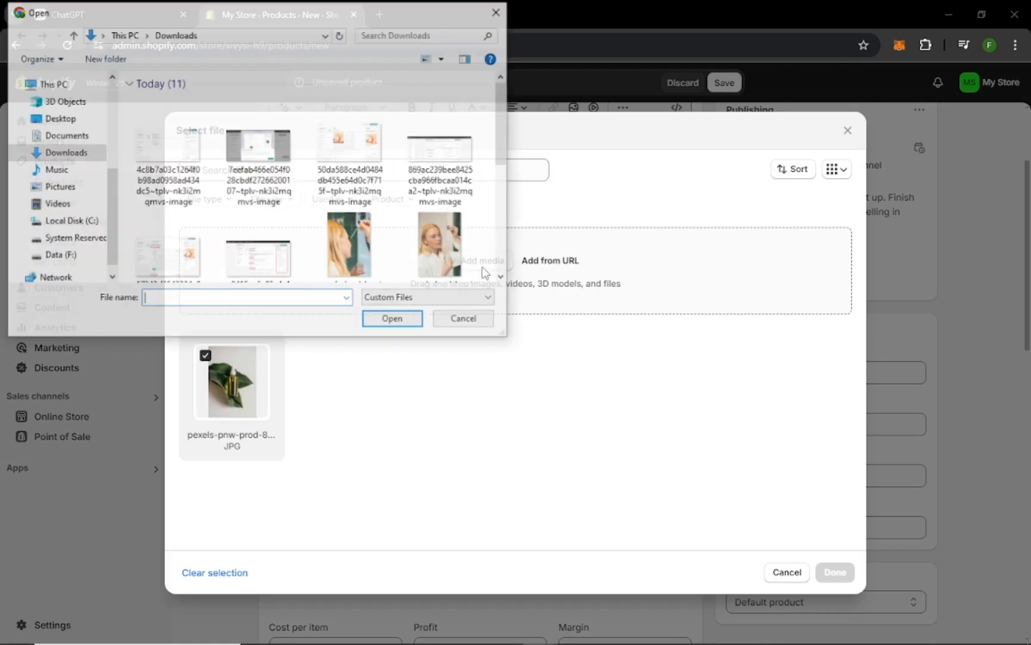
{"action": "scroll", "coordinate": [448, 242], "scroll_direction": "down", "scroll_amount": 1}
{"action": "left_click", "coordinate": [444, 233]}
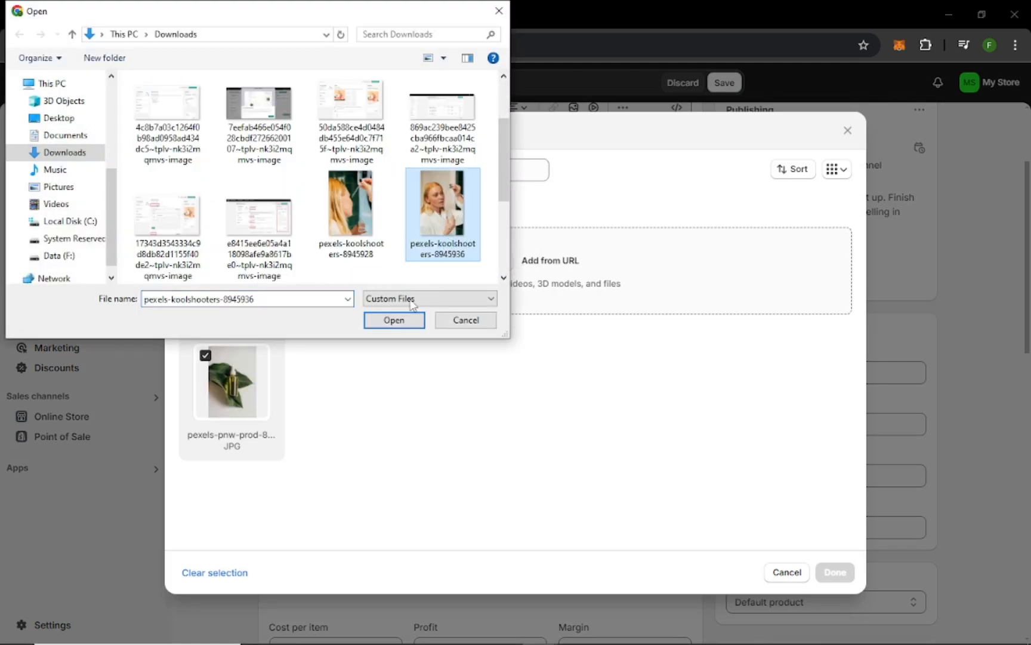
{"action": "left_click", "coordinate": [396, 320]}
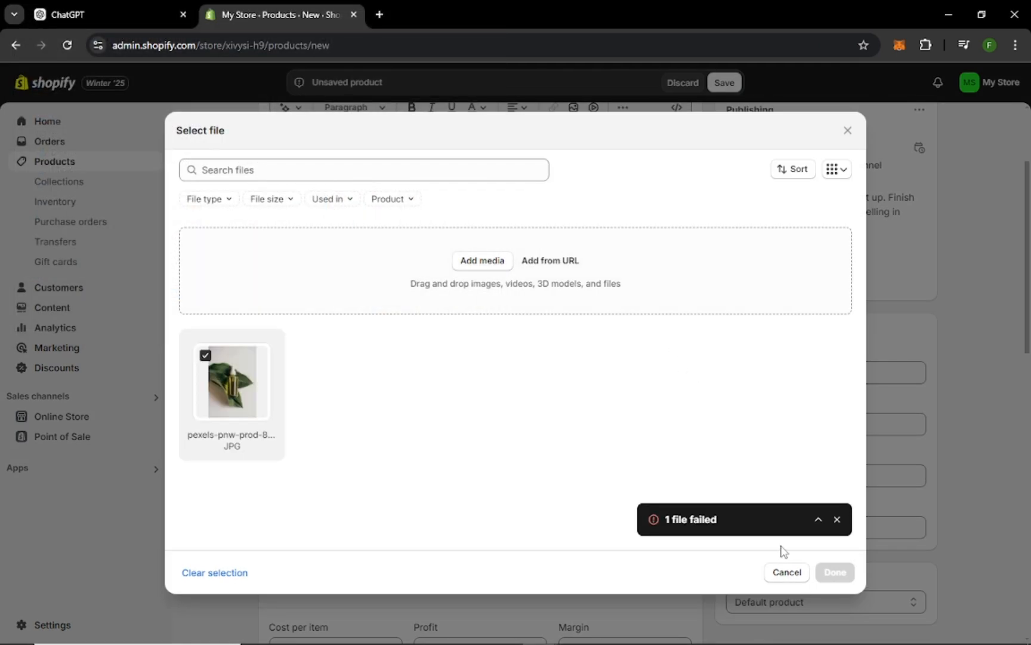
- Retry uploading the pexels-koolshooters-8945936 image to the product media
{"action": "left_click", "coordinate": [838, 519]}
{"action": "left_click", "coordinate": [486, 261]}
{"action": "left_click", "coordinate": [431, 245]}
{"action": "left_click", "coordinate": [399, 320]}
- Deselect the existing bottle image in the file selection and apply it, removing the image from the product media
{"action": "left_click", "coordinate": [248, 384]}
{"action": "left_click", "coordinate": [206, 358]}
{"action": "left_click", "coordinate": [836, 521]}
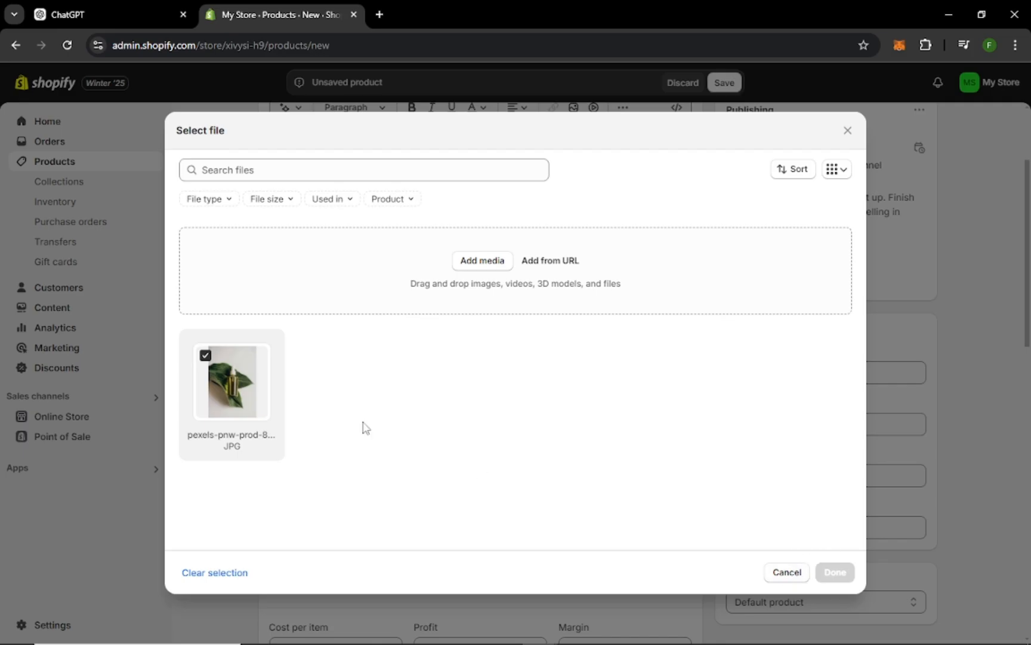
{"action": "left_click", "coordinate": [839, 571]}
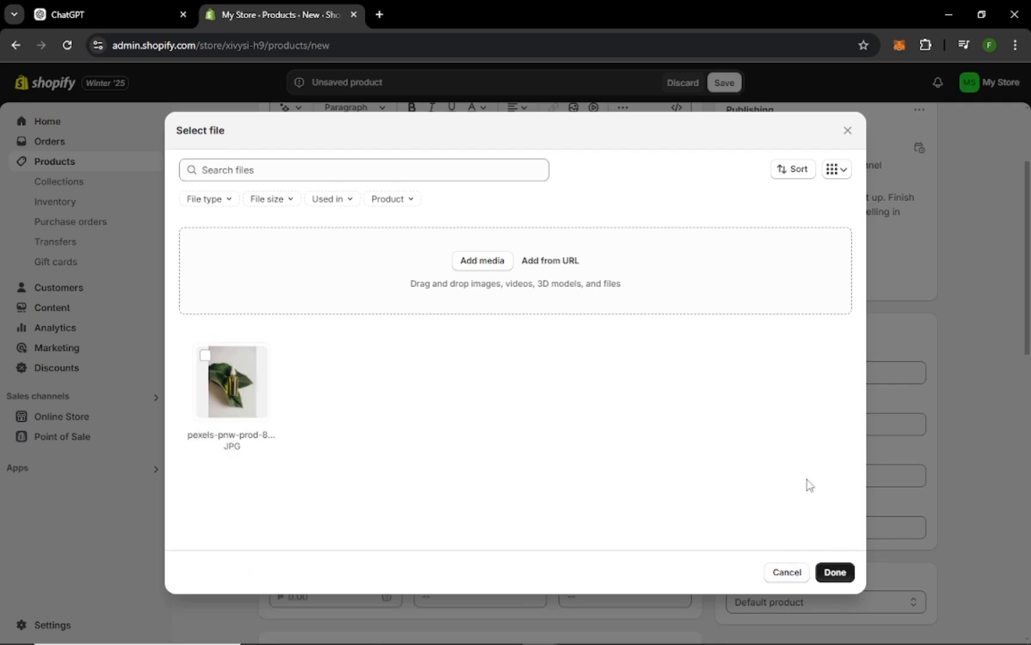
- Upload the pexels-pnw-prod-8490222 bottle image from Downloads again as the only product media
{"action": "scroll", "coordinate": [500, 392], "scroll_direction": "up", "scroll_amount": 3}
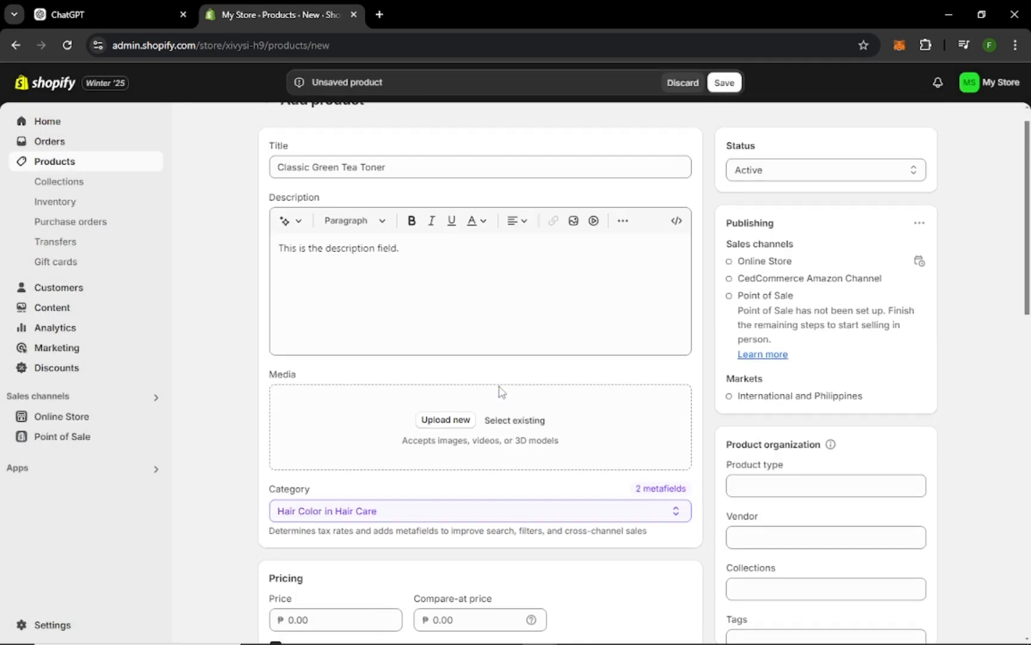
{"action": "scroll", "coordinate": [499, 391], "scroll_direction": "down", "scroll_amount": 1}
{"action": "left_click", "coordinate": [450, 377]}
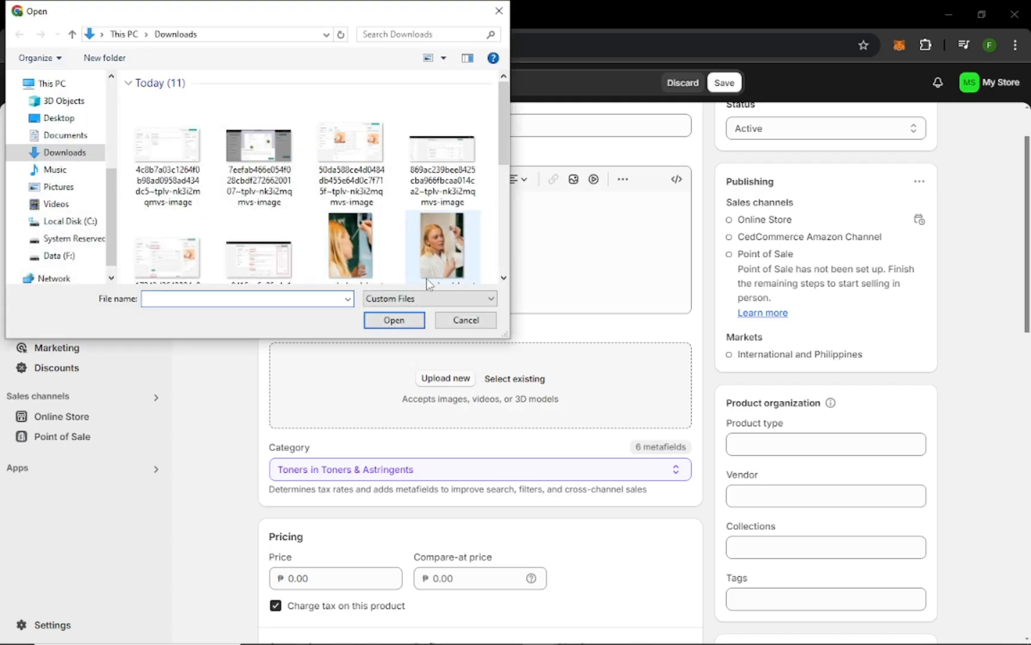
{"action": "scroll", "coordinate": [405, 263], "scroll_direction": "down", "scroll_amount": 2}
{"action": "left_click", "coordinate": [167, 224]}
{"action": "left_click", "coordinate": [394, 320]}
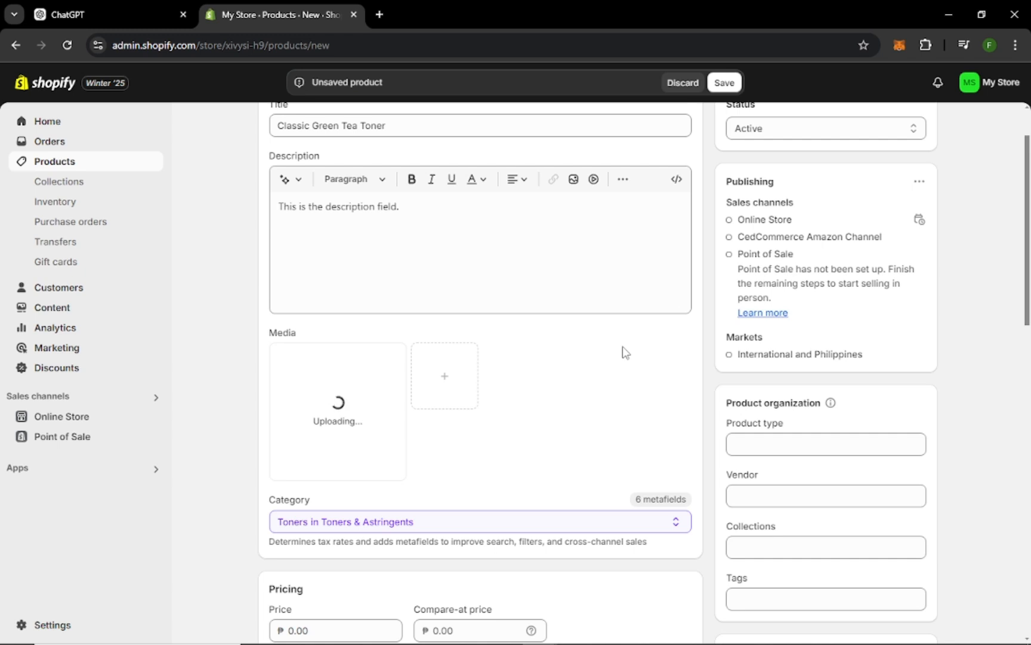
- Set the product's price to 560 and its compare-at price to 700
{"action": "scroll", "coordinate": [625, 351], "scroll_direction": "down", "scroll_amount": 1}
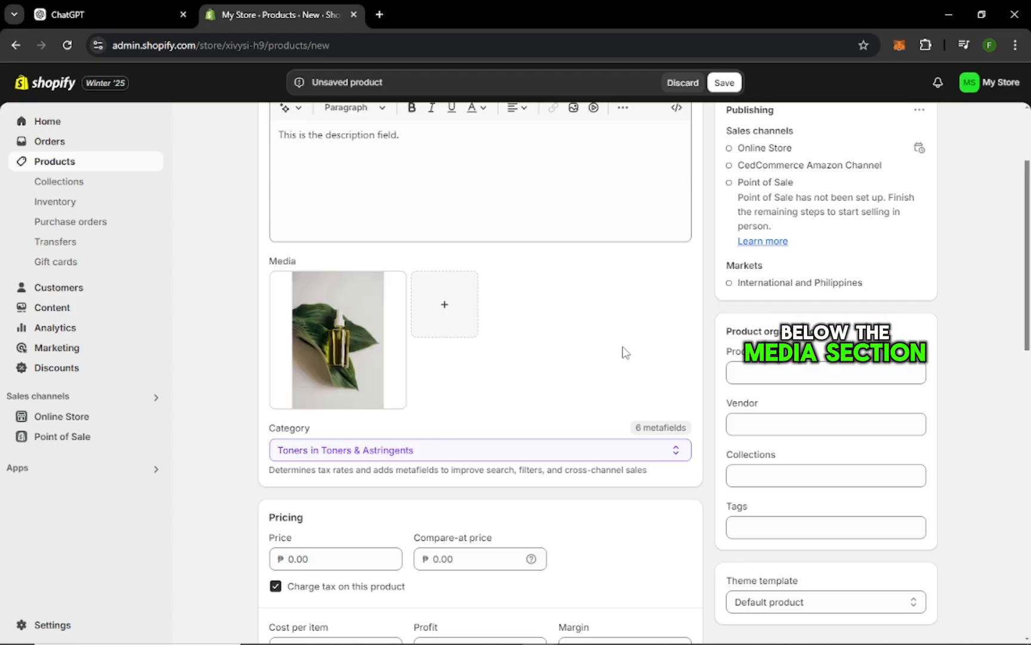
{"action": "scroll", "coordinate": [515, 375], "scroll_direction": "down", "scroll_amount": 1}
{"action": "scroll", "coordinate": [515, 375], "scroll_direction": "down", "scroll_amount": 2}
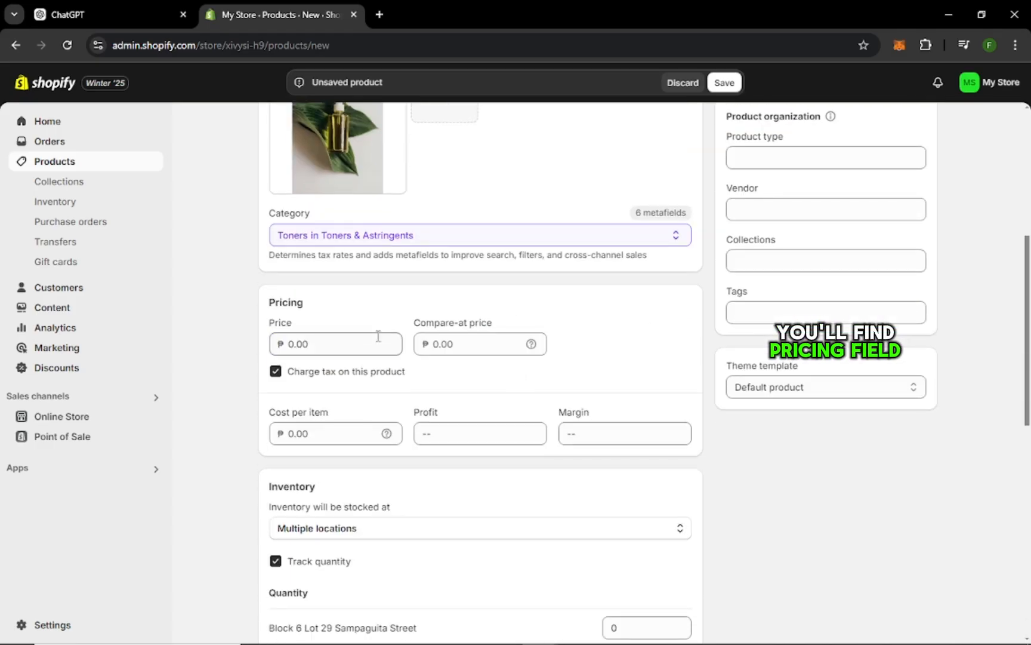
{"action": "left_click", "coordinate": [333, 344]}
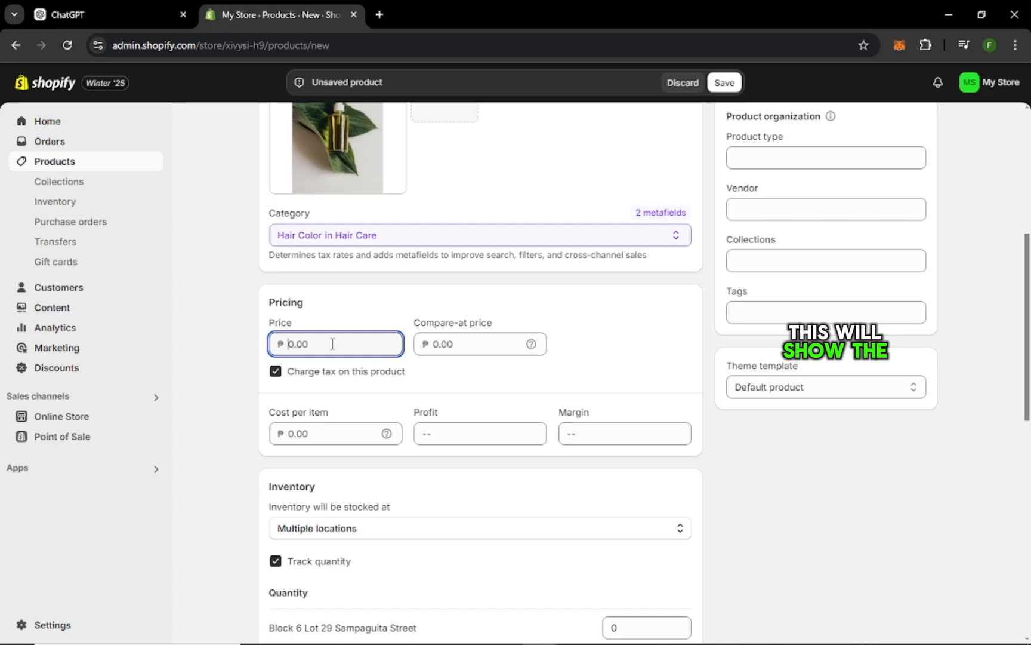
{"action": "type", "text": "560"}
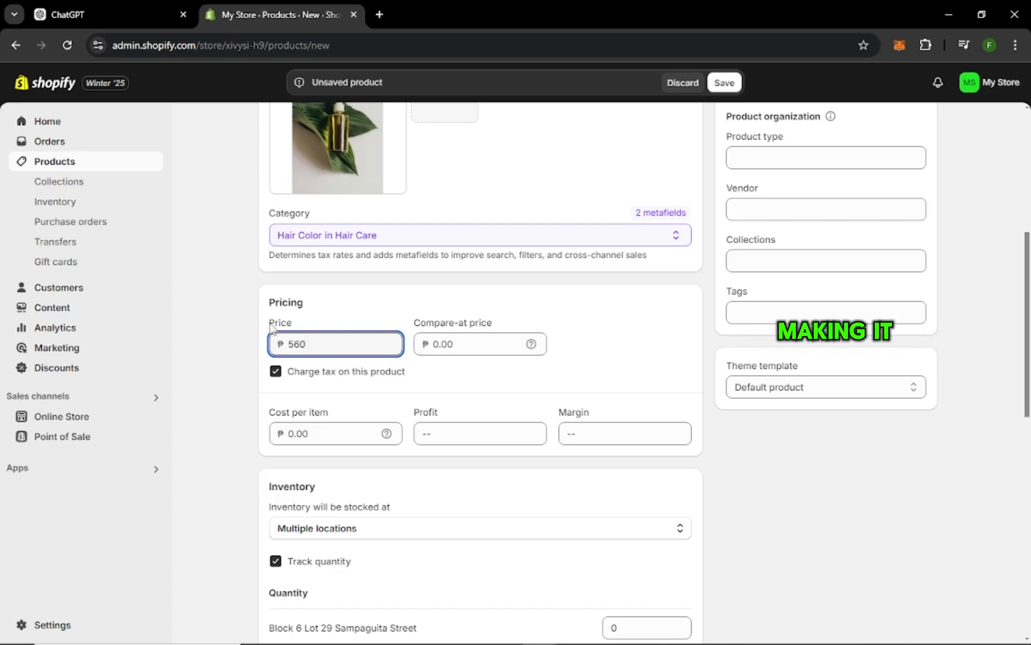
{"action": "left_click", "coordinate": [469, 346]}
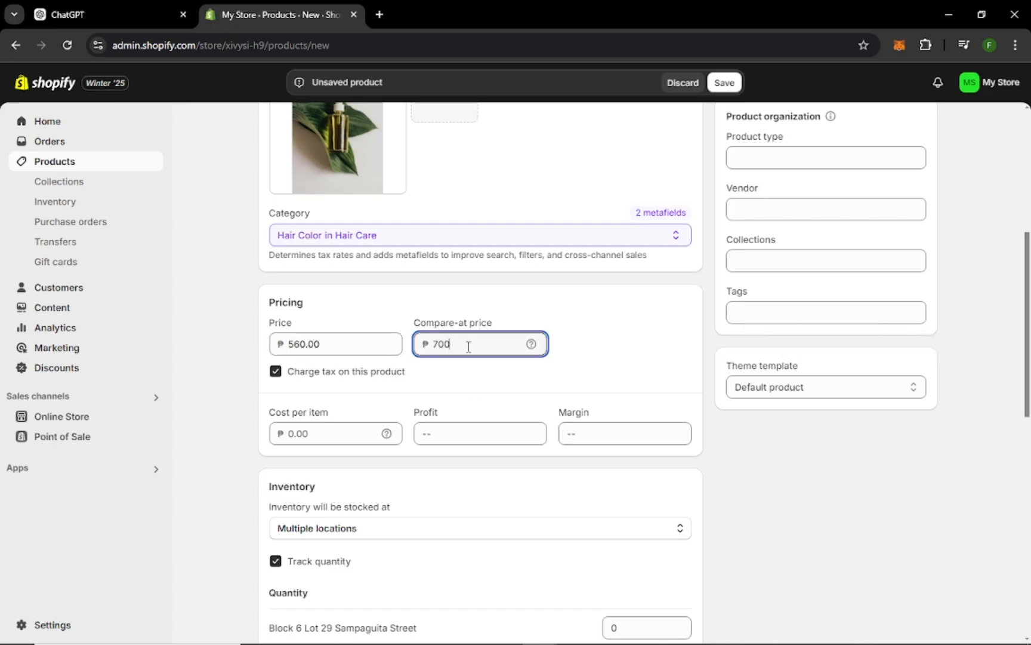
{"action": "left_click", "coordinate": [540, 380]}
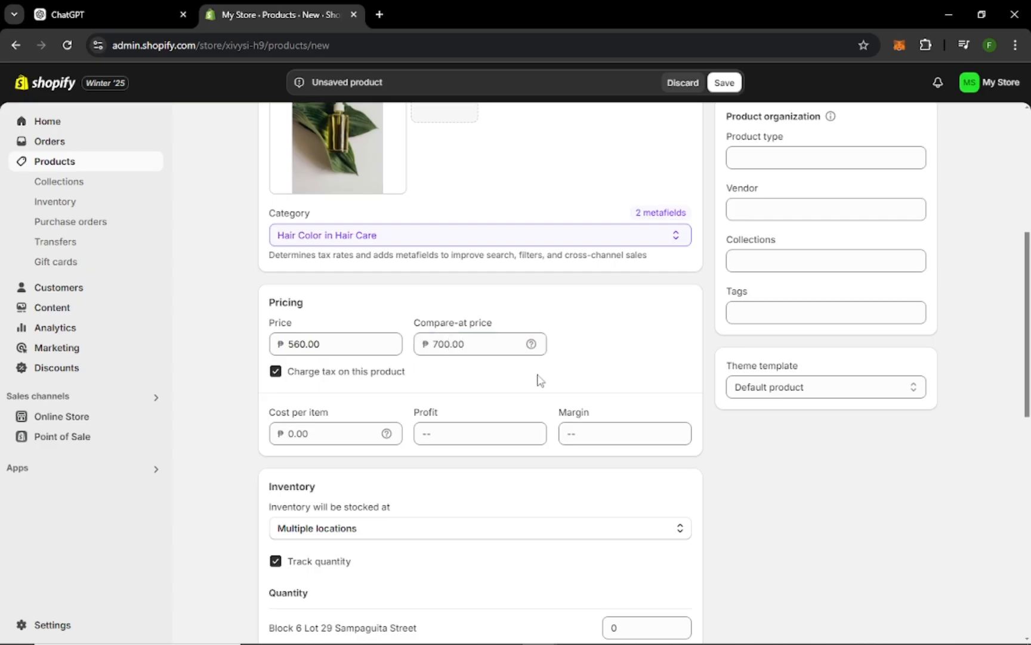
- Keep the inventory stocked at Multiple locations and allow the product to continue selling when out of stock
{"action": "scroll", "coordinate": [540, 386], "scroll_direction": "down", "scroll_amount": 5}
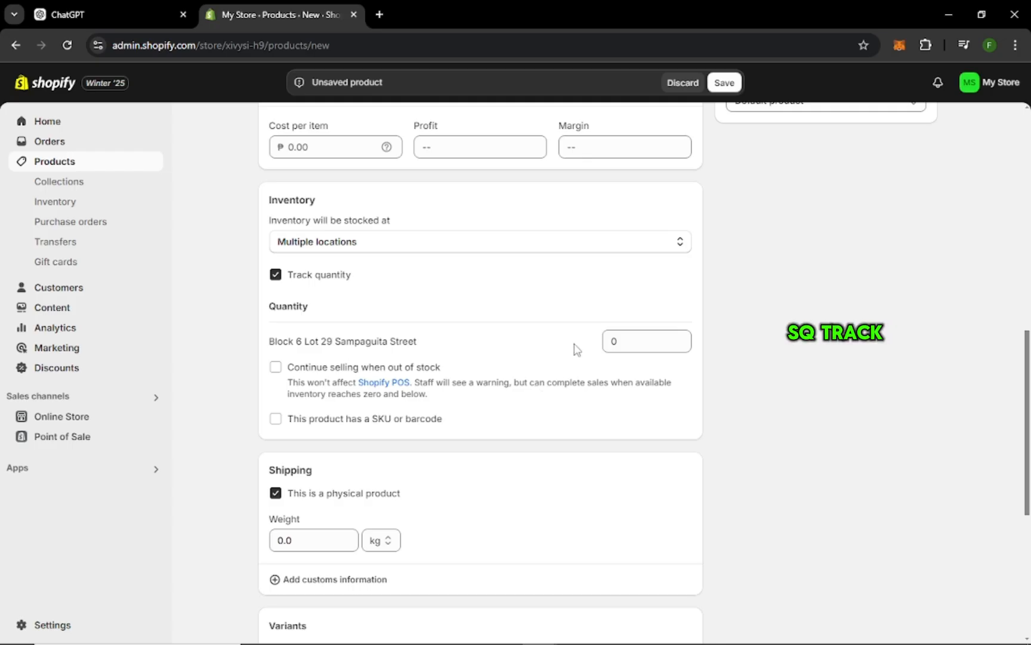
{"action": "left_click", "coordinate": [339, 241]}
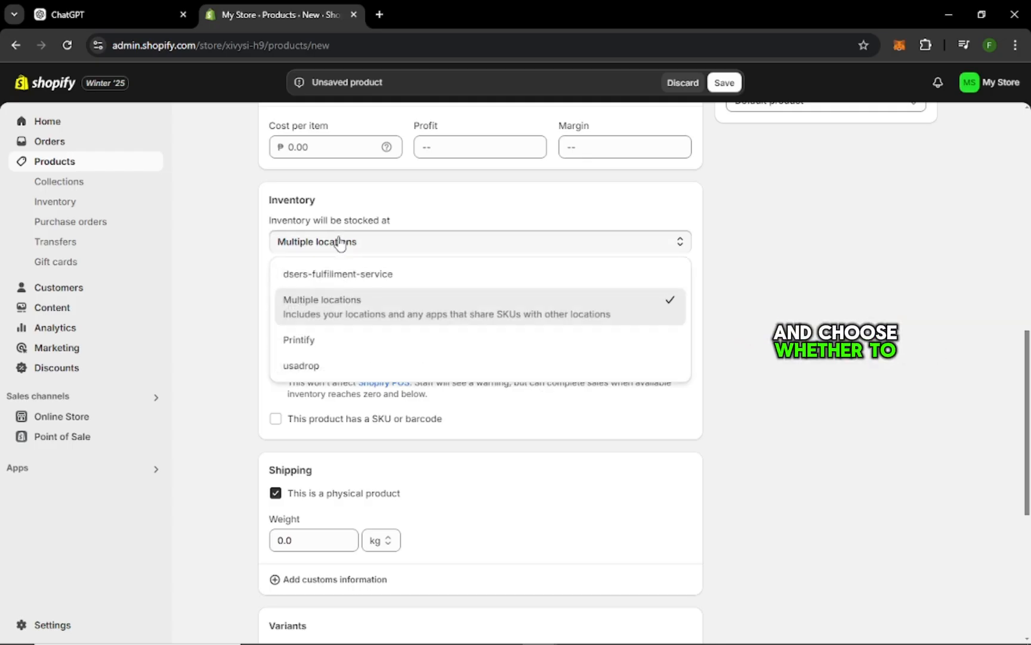
{"action": "left_click", "coordinate": [349, 303]}
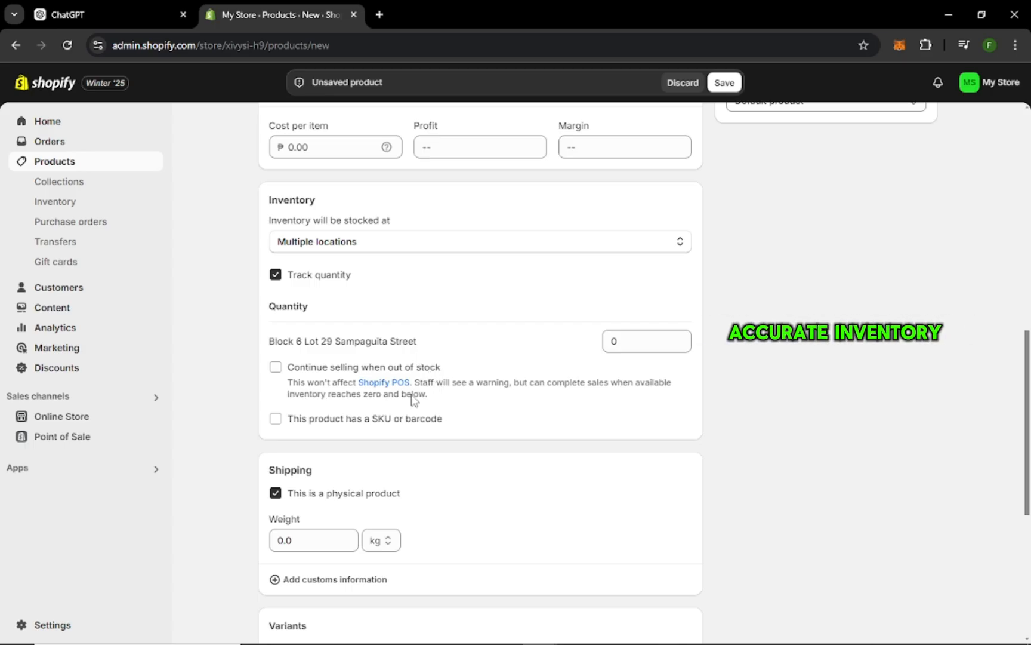
{"action": "left_click", "coordinate": [276, 367]}
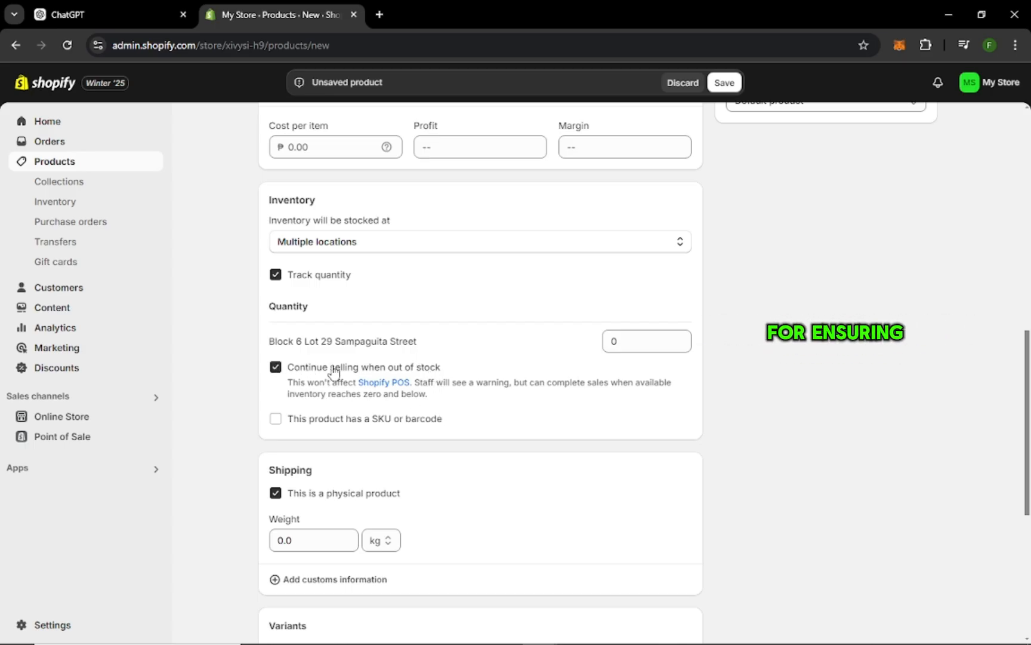
{"action": "left_click", "coordinate": [276, 419]}
{"action": "left_click", "coordinate": [276, 419]}
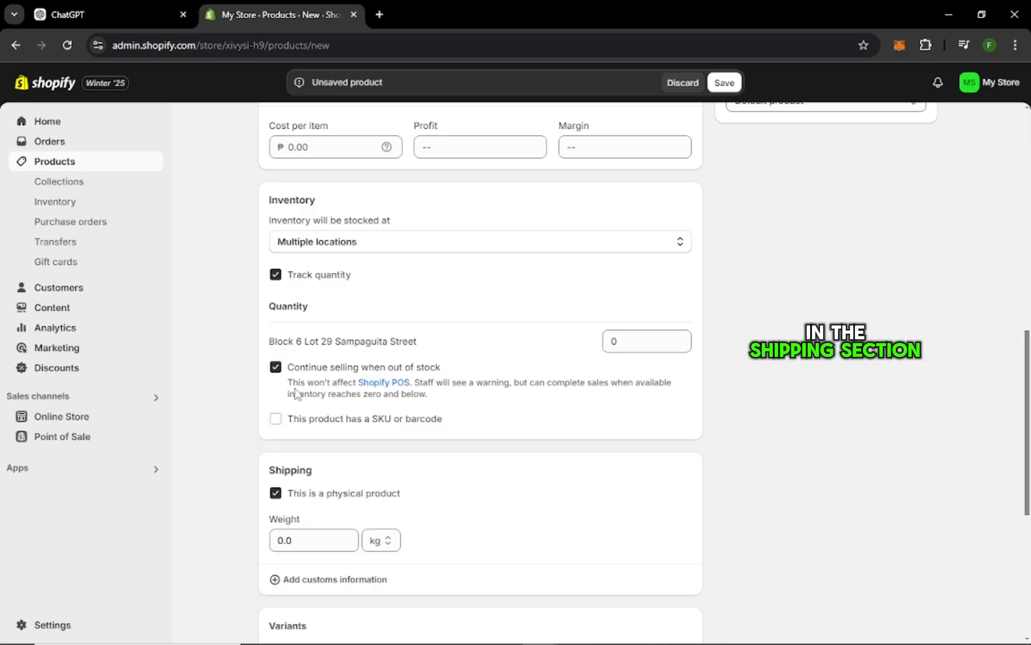
- Add a Target gender variant option to the product with Female as its only value instead of Unisex
{"action": "scroll", "coordinate": [532, 402], "scroll_direction": "down", "scroll_amount": 4}
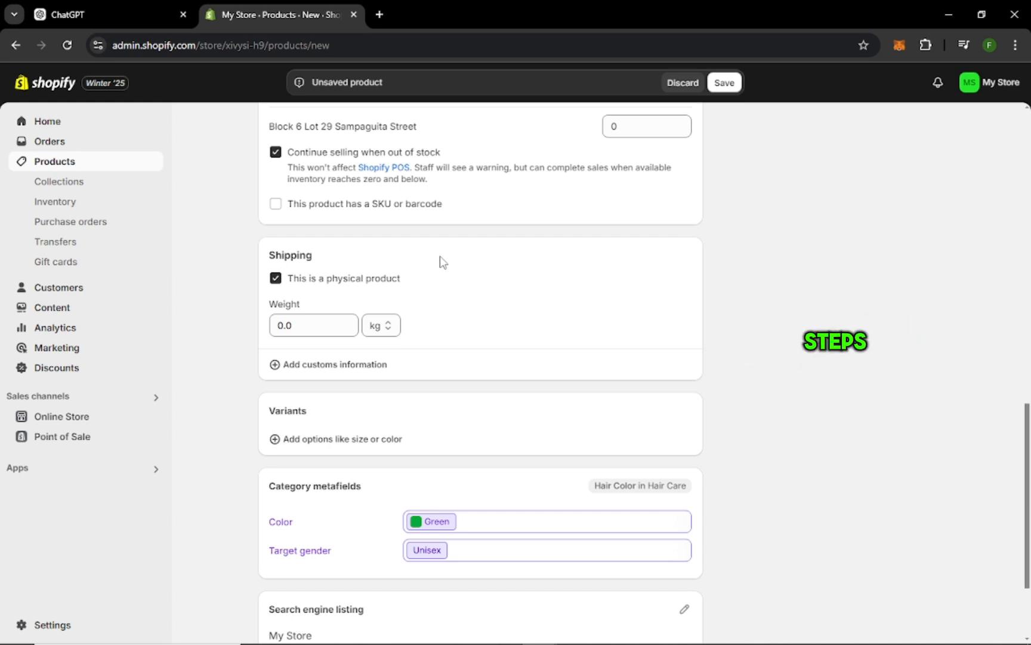
{"action": "scroll", "coordinate": [442, 262], "scroll_direction": "down", "scroll_amount": 3}
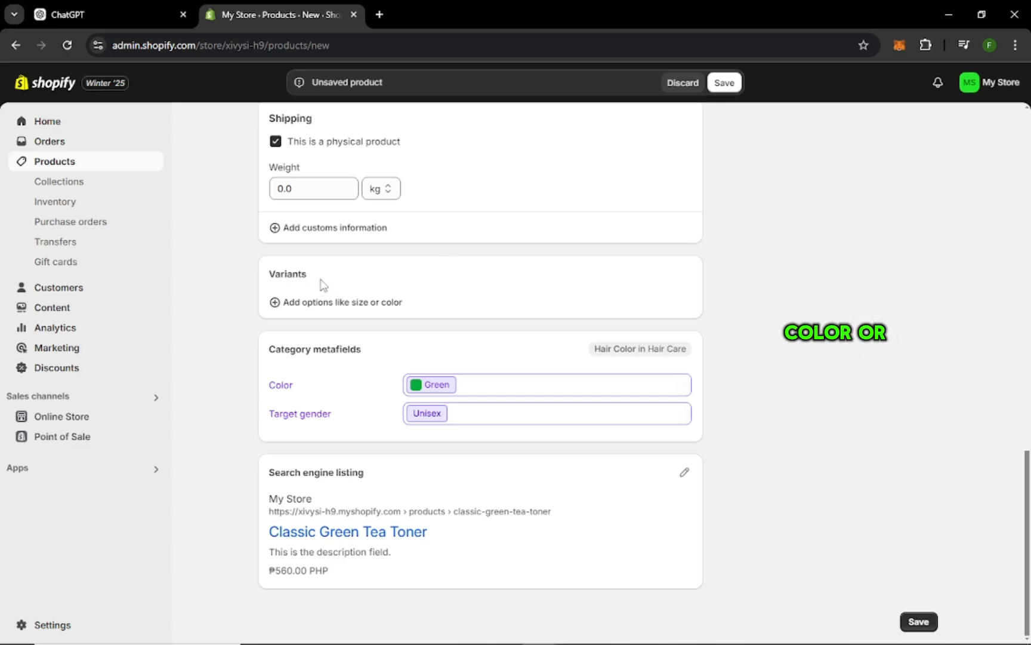
{"action": "left_click", "coordinate": [276, 303]}
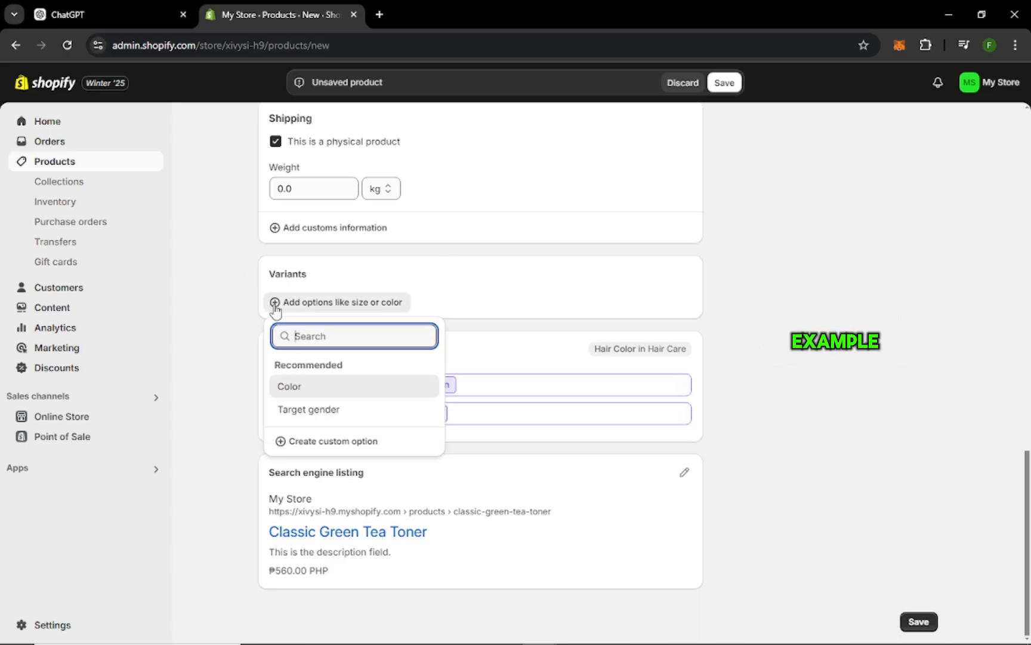
{"action": "left_click", "coordinate": [309, 409]}
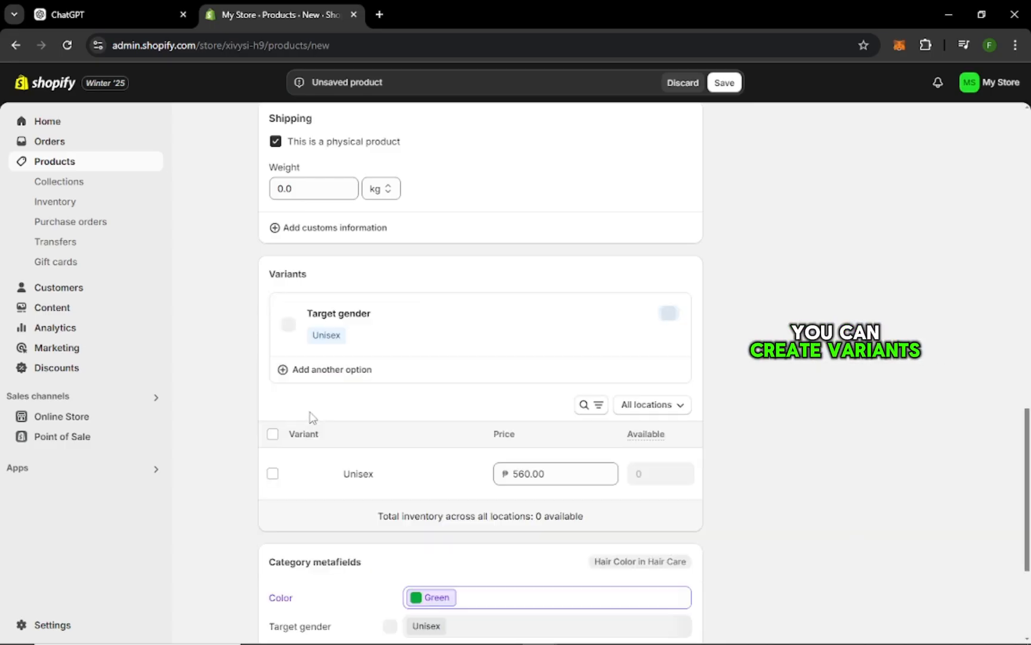
{"action": "left_click", "coordinate": [326, 341]}
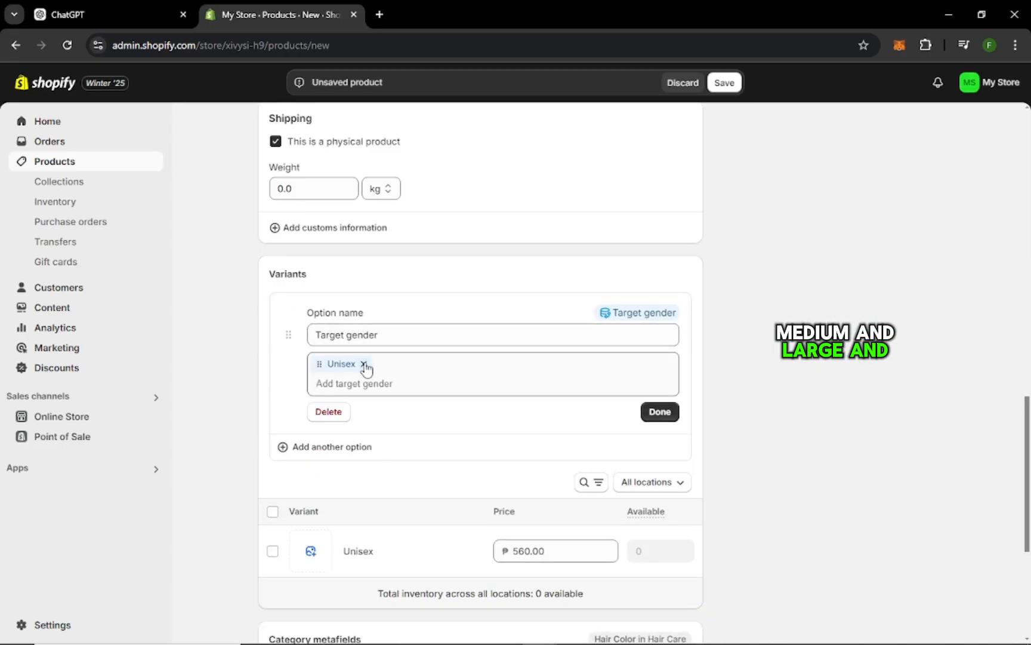
{"action": "left_click", "coordinate": [357, 383]}
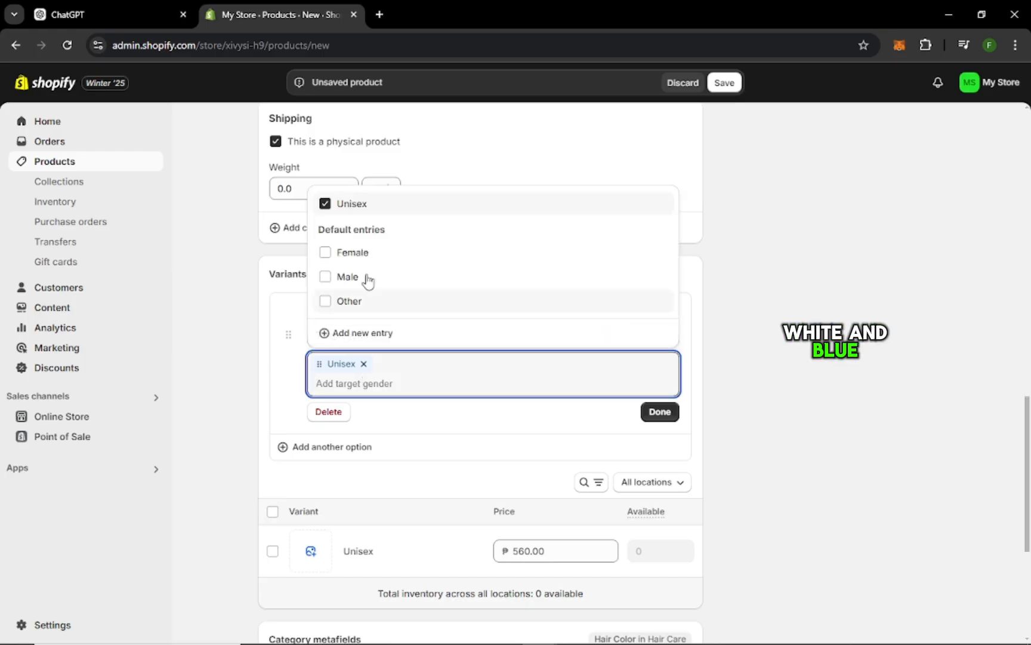
{"action": "left_click", "coordinate": [325, 252]}
{"action": "left_click", "coordinate": [325, 203]}
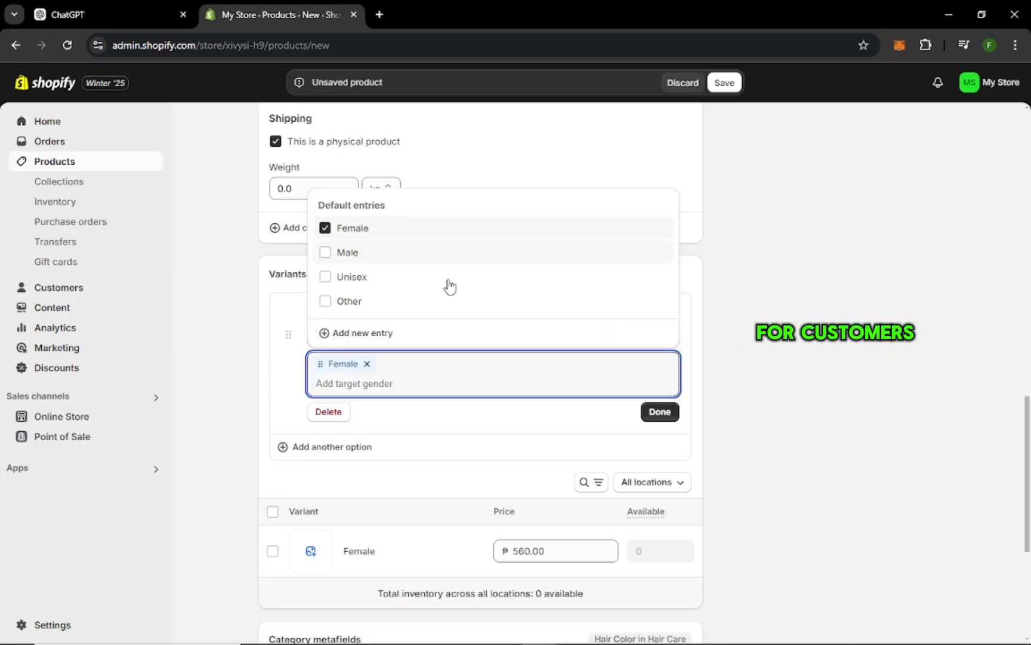
{"action": "left_click", "coordinate": [659, 412]}
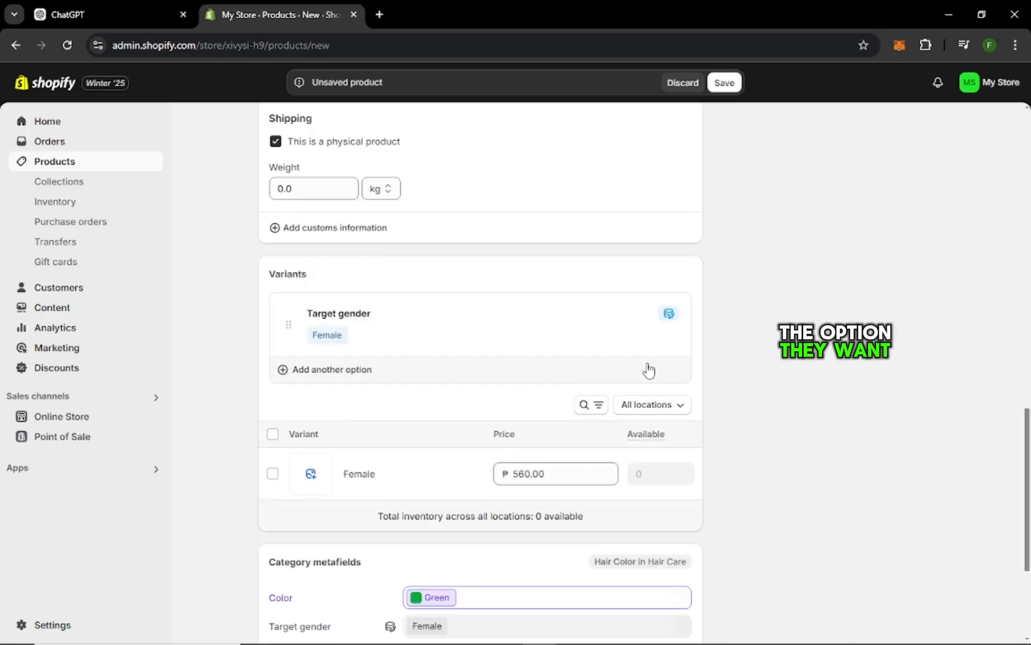
- Add a custom variant option named Purpose with the values Acne and Whitening
{"action": "left_click", "coordinate": [313, 371]}
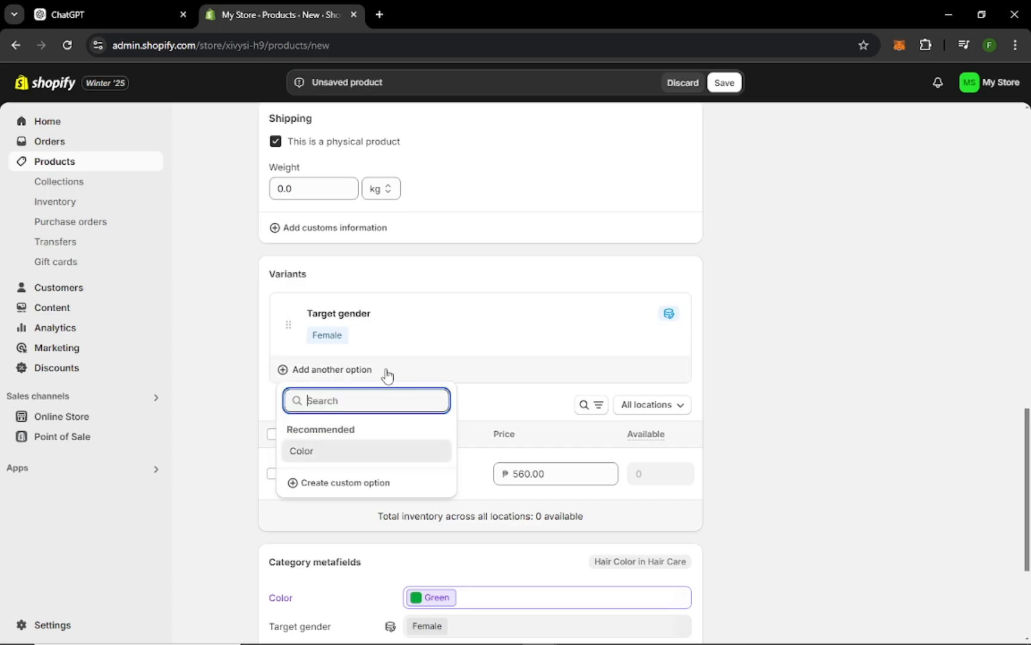
{"action": "left_click", "coordinate": [342, 485]}
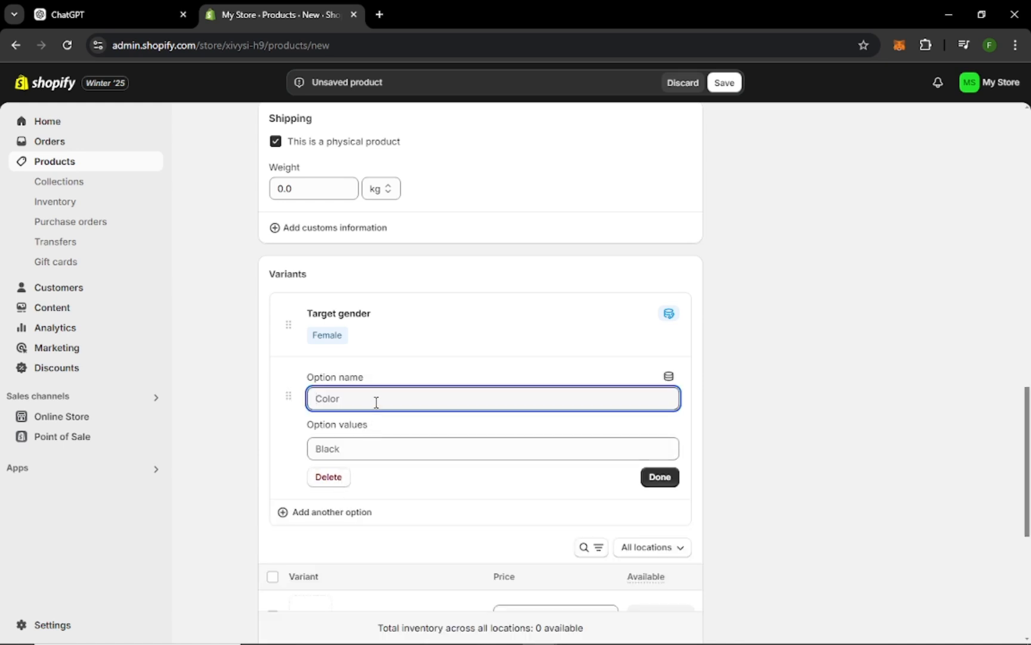
{"action": "type", "text": "Purpose"}
{"action": "left_click", "coordinate": [394, 458]}
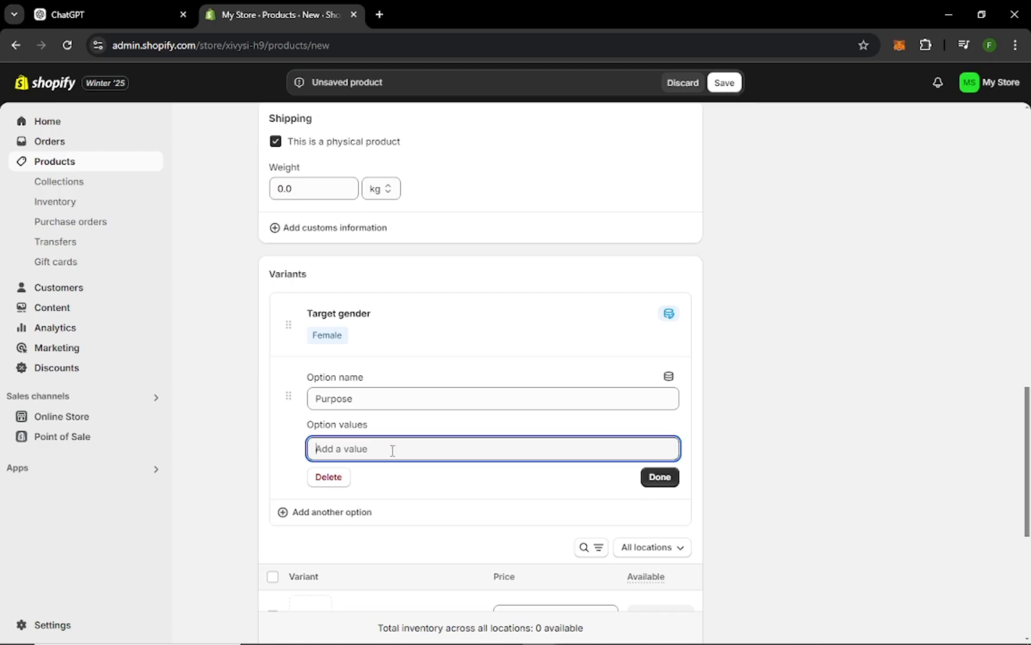
{"action": "type", "text": "Acne"}
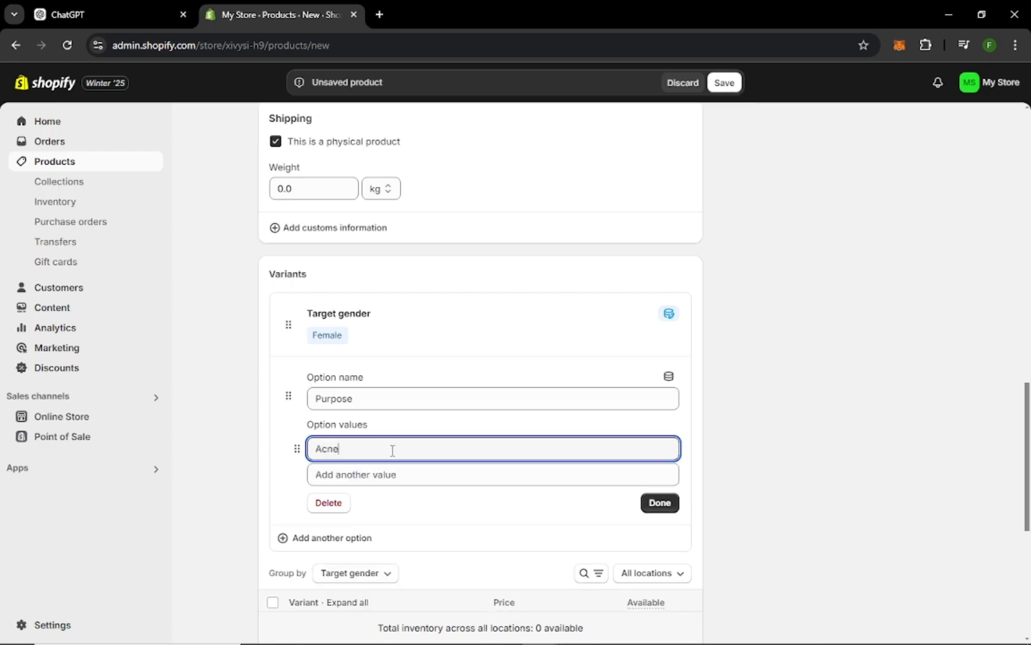
{"action": "left_click", "coordinate": [365, 472]}
{"action": "type", "text": "Whitening"}
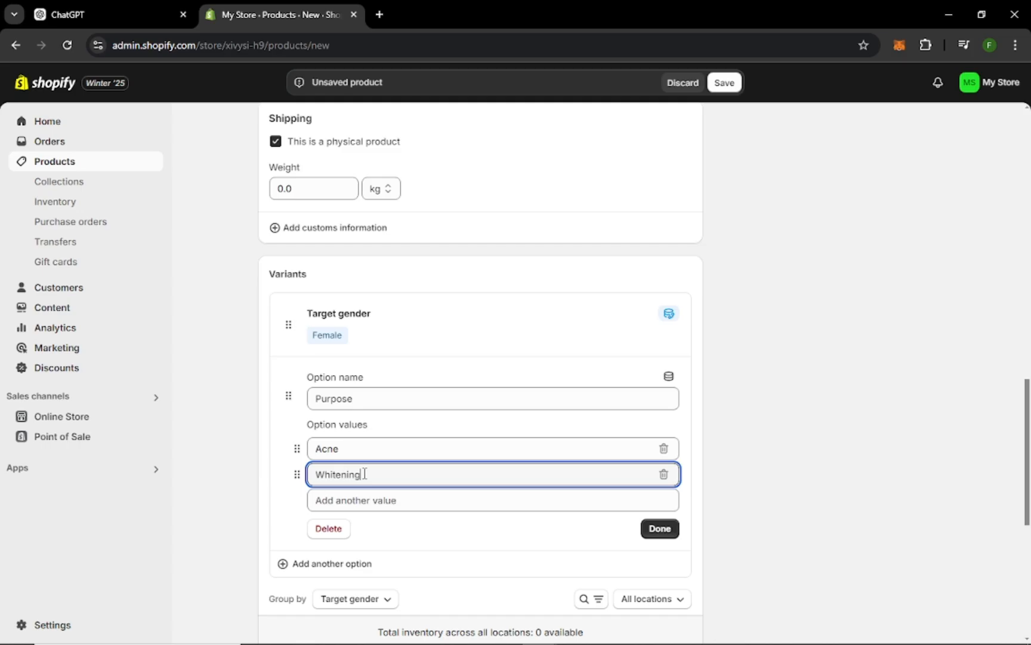
{"action": "left_click", "coordinate": [716, 429]}
{"action": "scroll", "coordinate": [716, 429], "scroll_direction": "down", "scroll_amount": 2}
{"action": "left_click", "coordinate": [661, 386]}
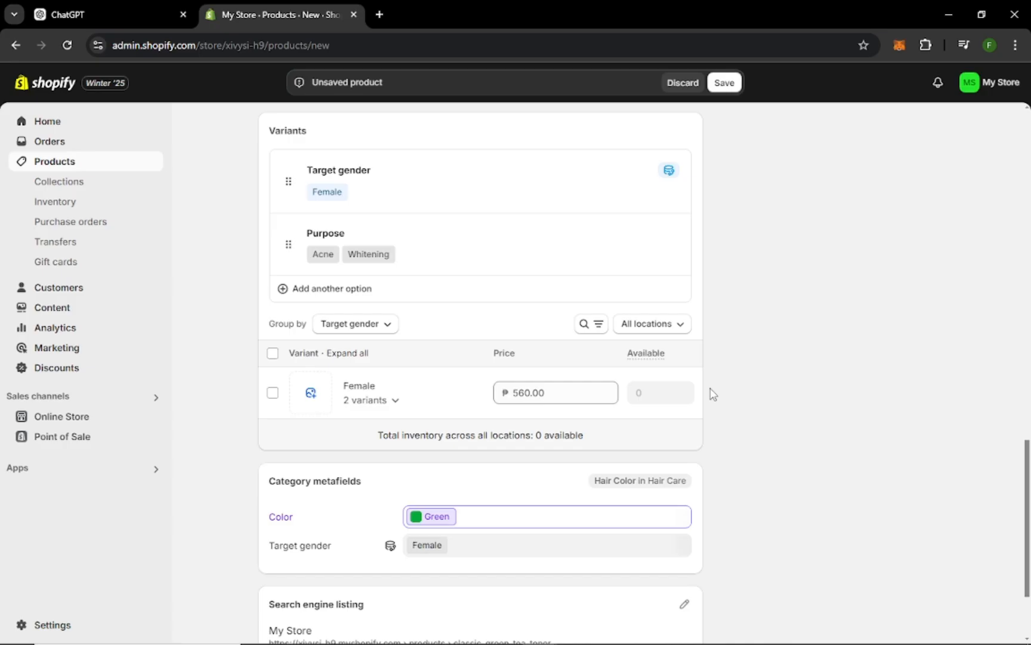
- Save the new Classic Green Tea Toner product
{"action": "scroll", "coordinate": [650, 403], "scroll_direction": "down", "scroll_amount": 1}
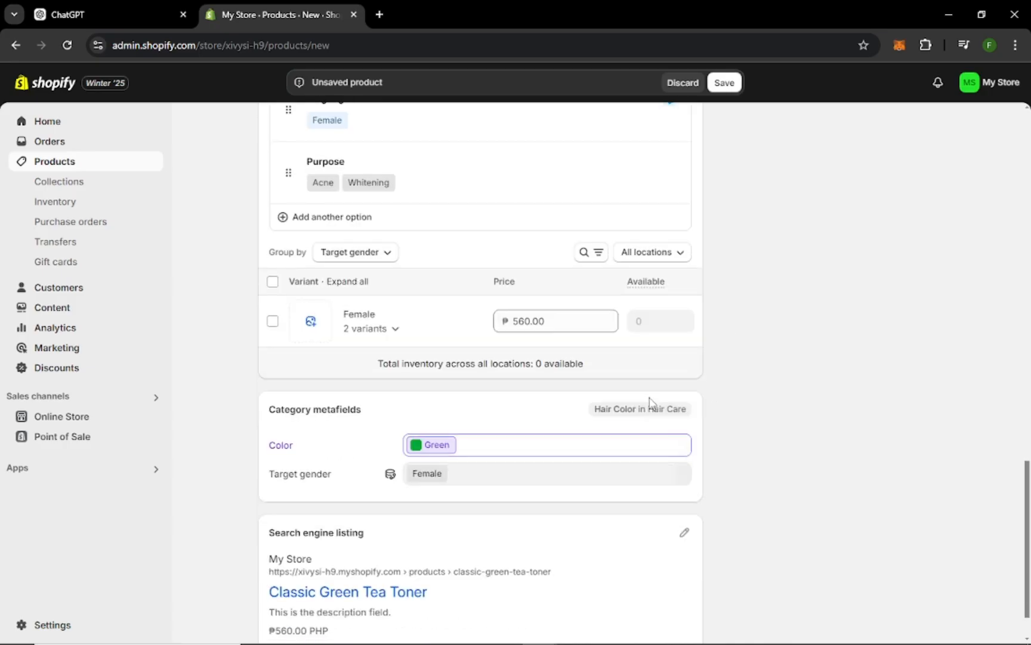
{"action": "scroll", "coordinate": [652, 402], "scroll_direction": "down", "scroll_amount": 1}
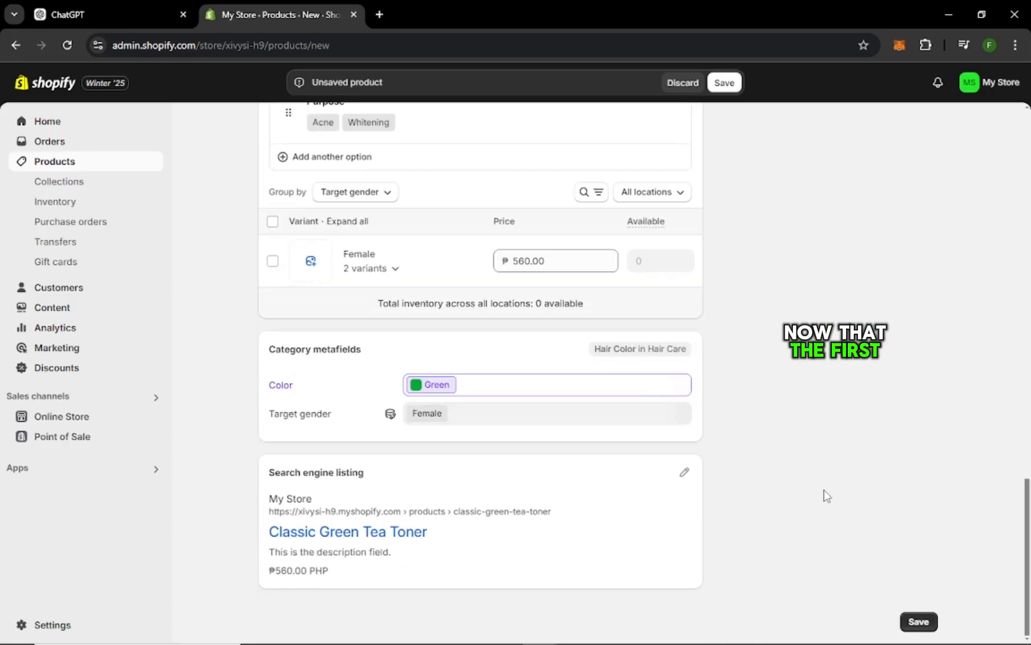
{"action": "left_click", "coordinate": [920, 621]}
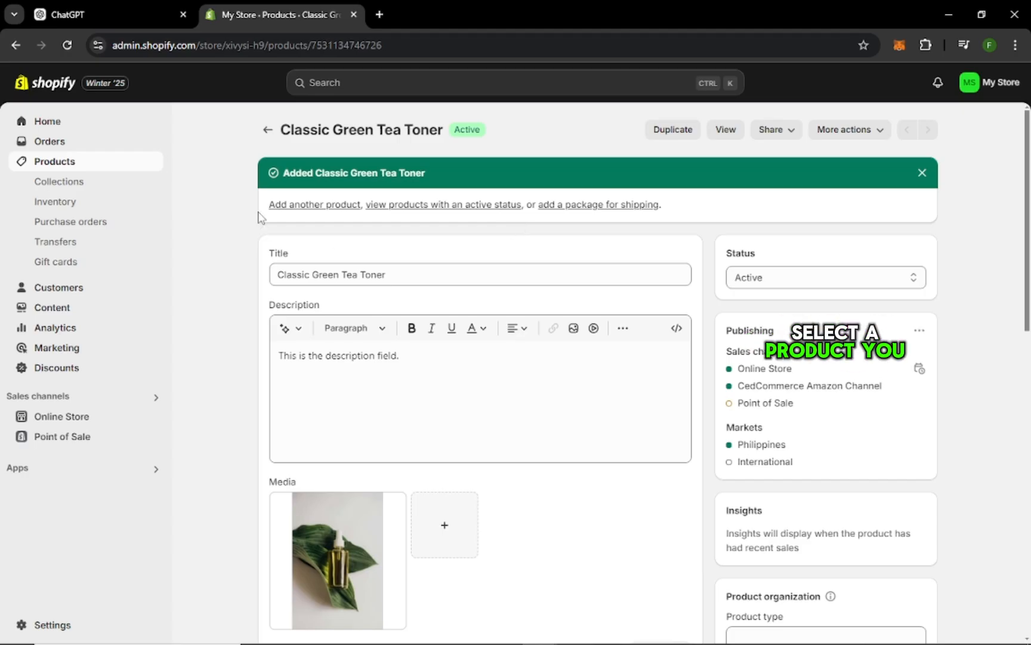
- Duplicate the Classic Green Tea Toner product from the product list as the draft Classic Green Tea Toner (Copy), including media, inventory quantities and translations
{"action": "left_click", "coordinate": [67, 163]}
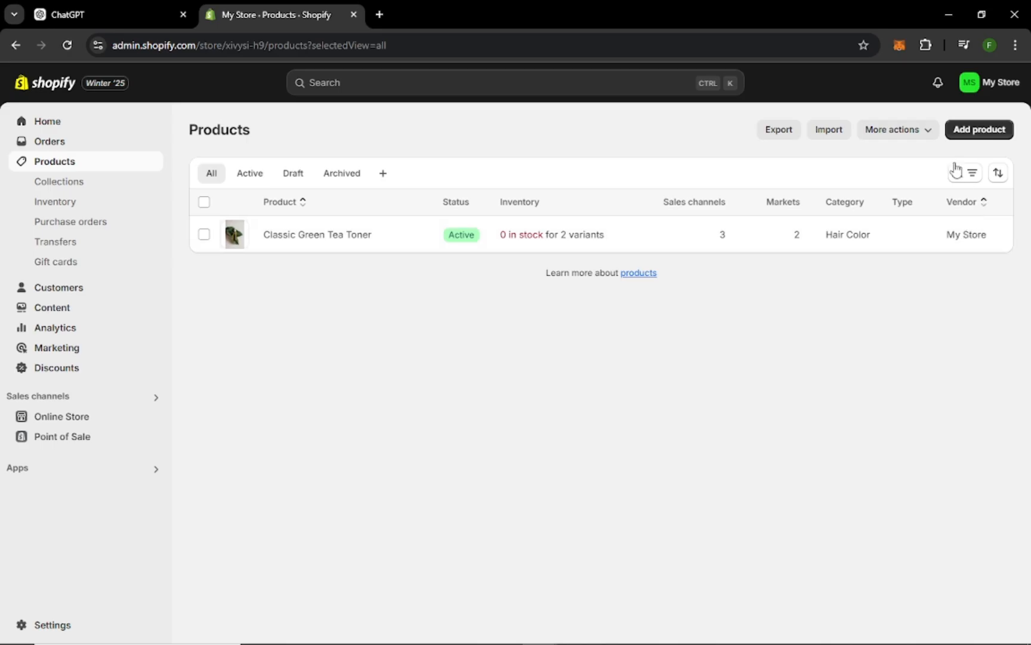
{"action": "left_click", "coordinate": [903, 130]}
{"action": "left_click", "coordinate": [888, 299]}
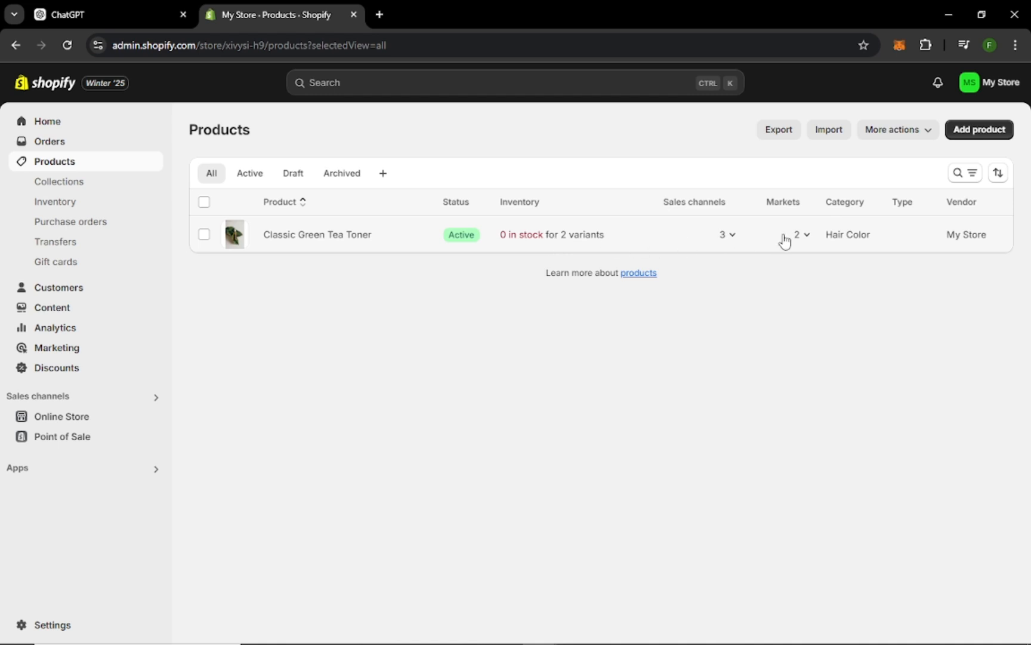
{"action": "left_click", "coordinate": [362, 237]}
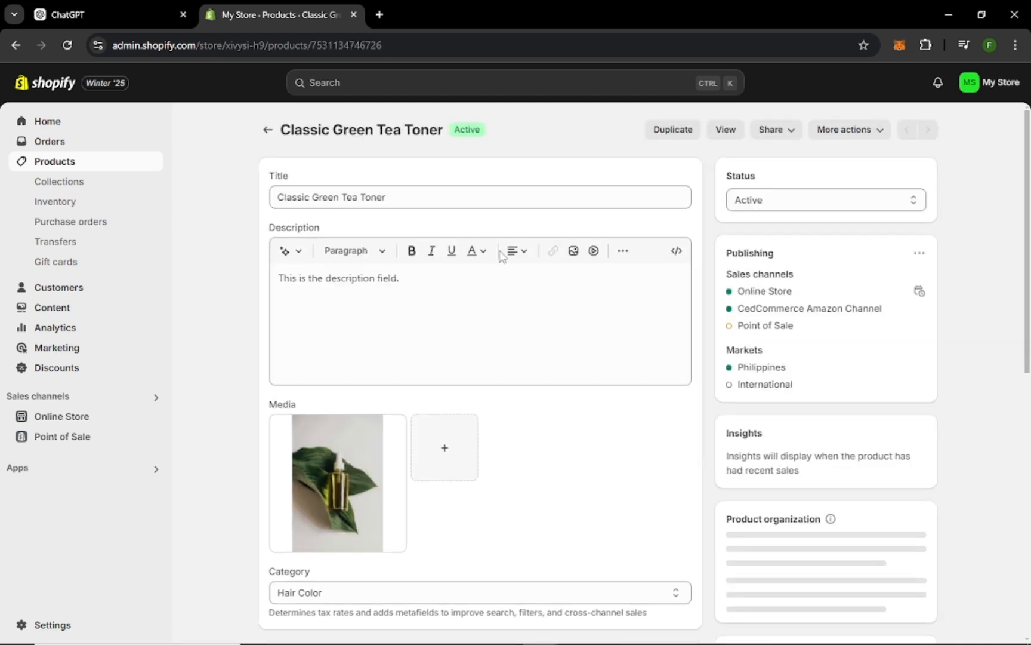
{"action": "left_click", "coordinate": [684, 132]}
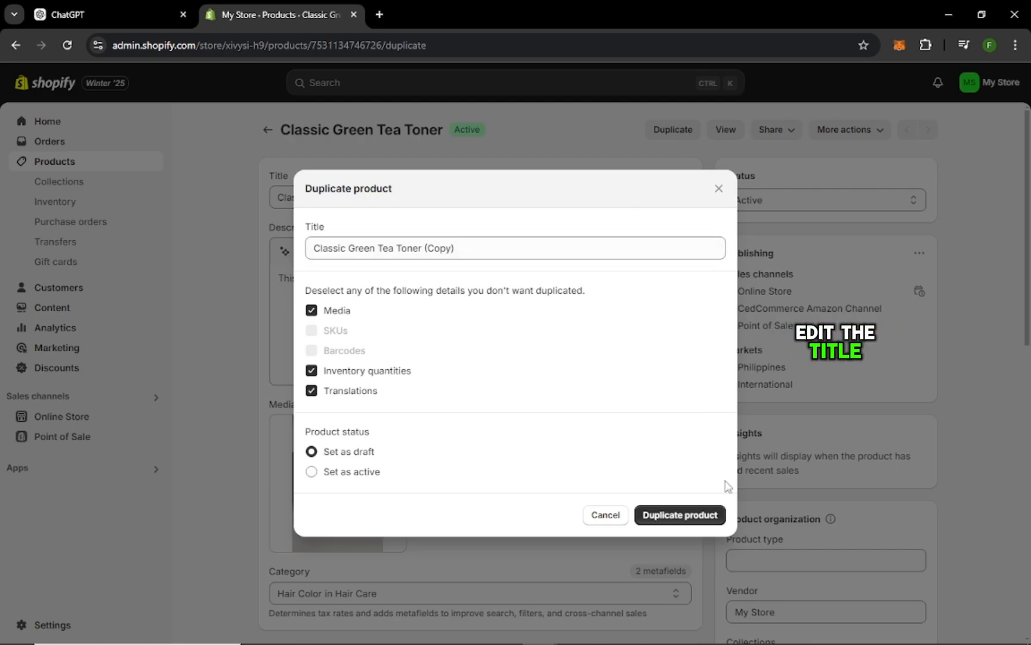
{"action": "left_click", "coordinate": [676, 514]}
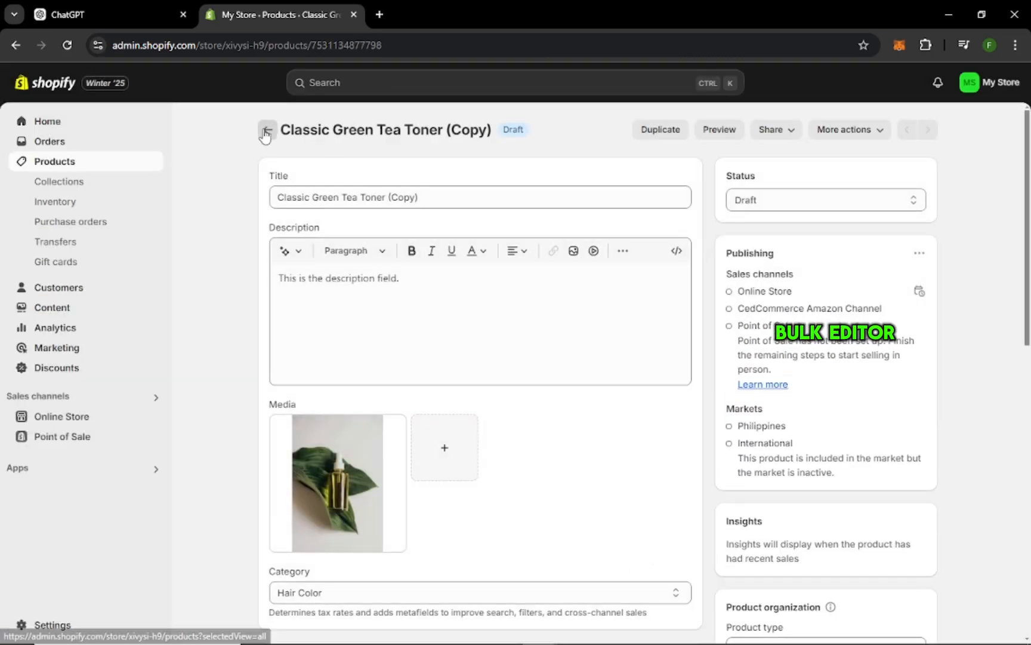
- View the available bulk actions for both toner products, open the two in the bulk editor, and return to the product list
{"action": "left_click", "coordinate": [76, 167]}
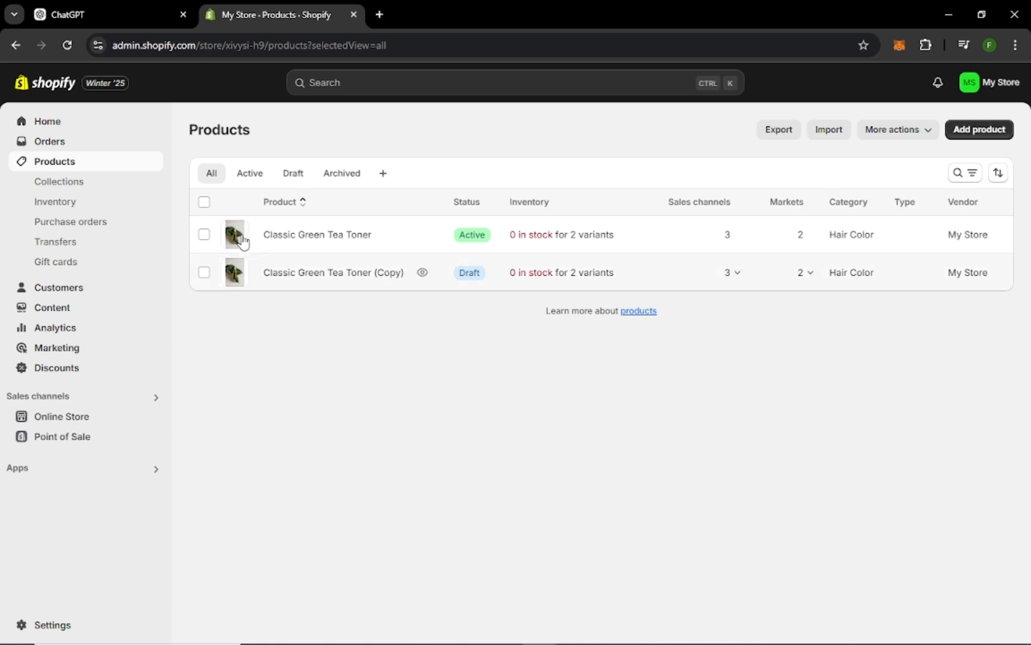
{"action": "left_click", "coordinate": [203, 234]}
{"action": "left_click", "coordinate": [203, 272]}
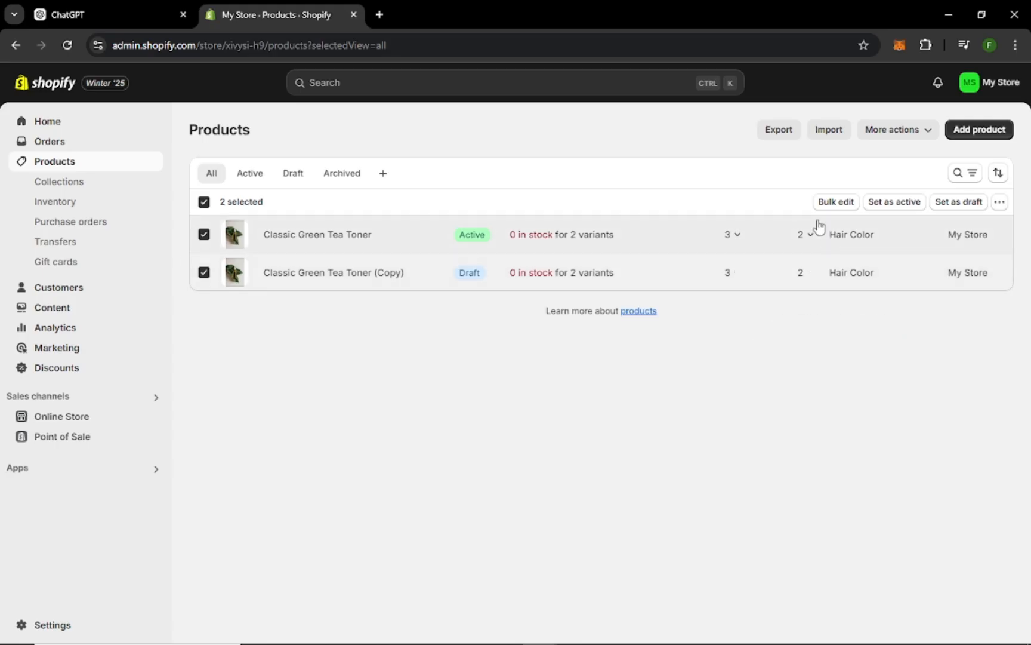
{"action": "left_click", "coordinate": [999, 202]}
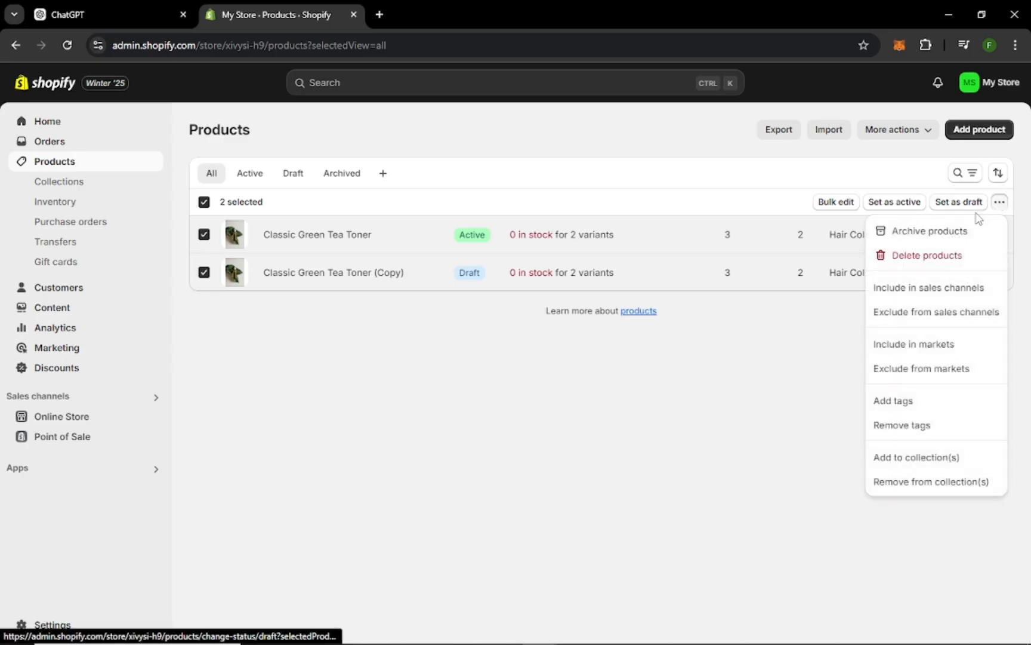
{"action": "left_click", "coordinate": [915, 135]}
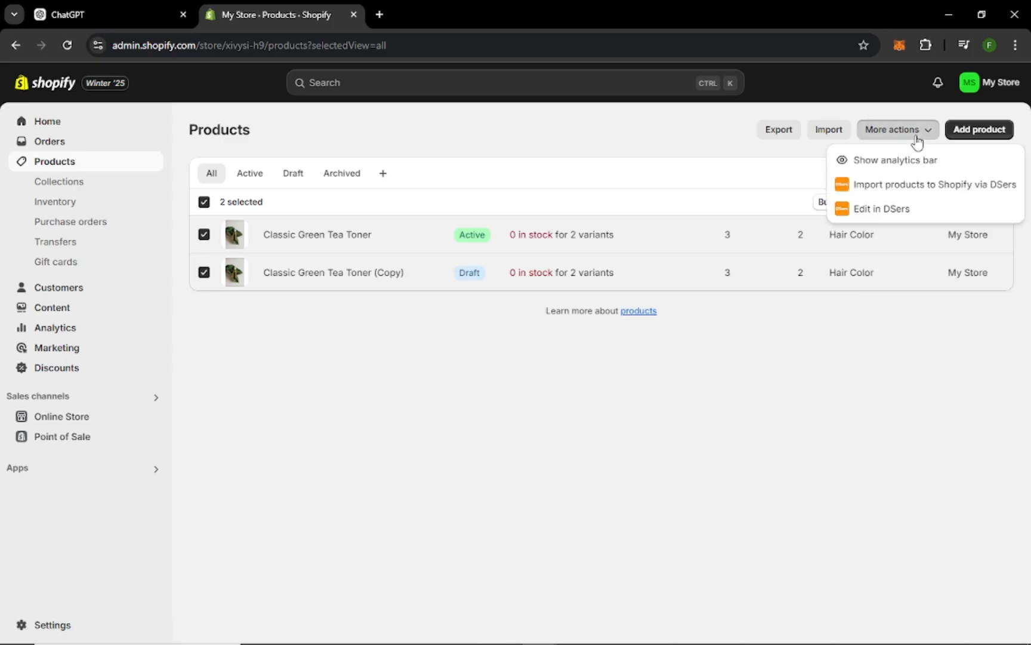
{"action": "left_click", "coordinate": [898, 338]}
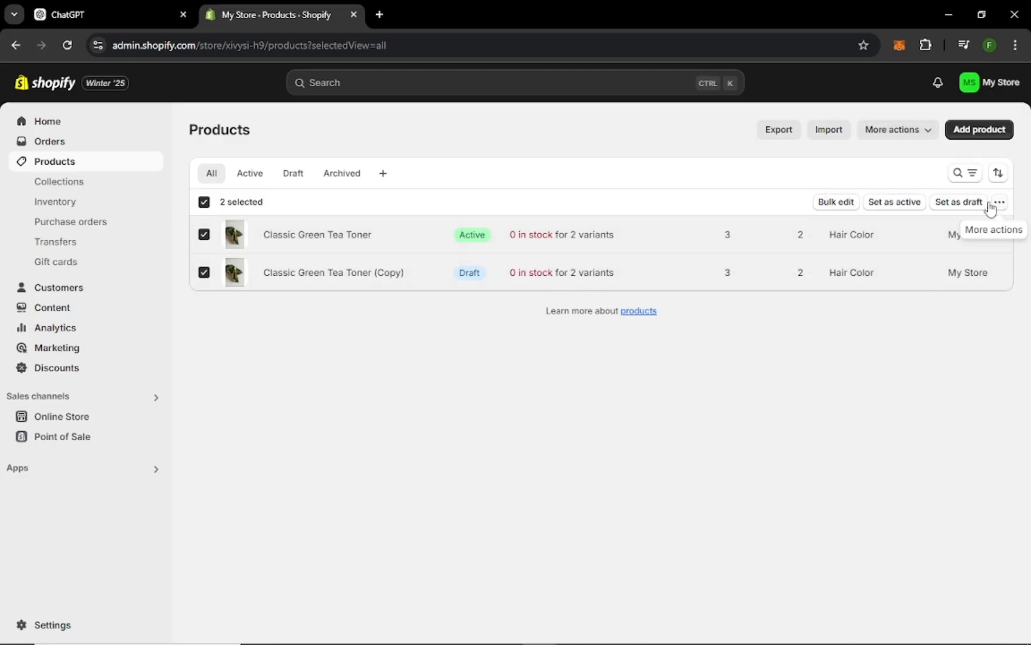
{"action": "left_click", "coordinate": [842, 203]}
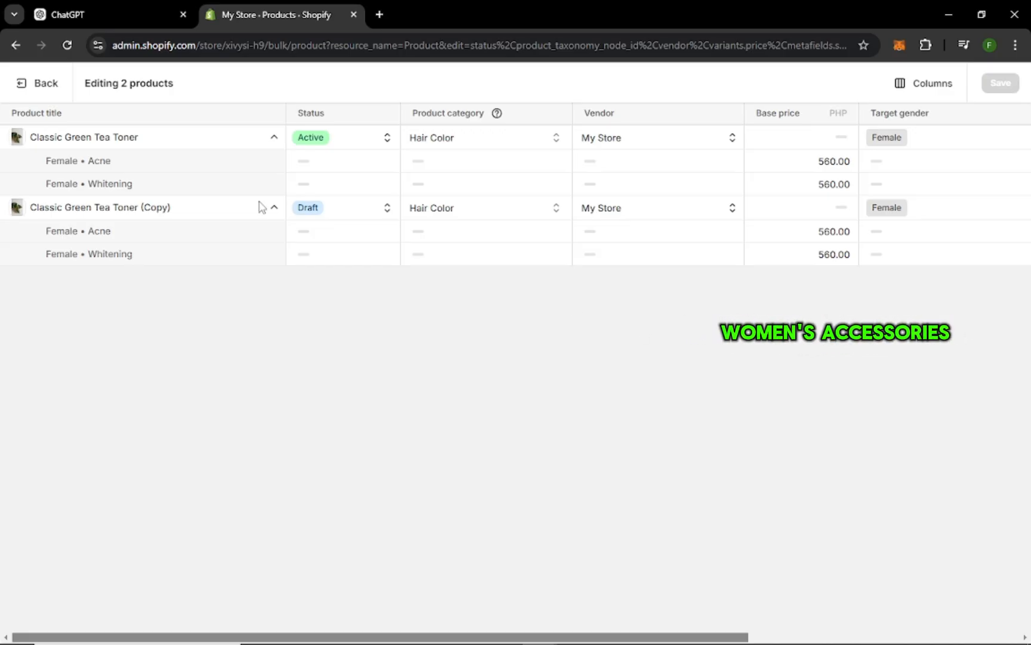
{"action": "left_click", "coordinate": [27, 85]}
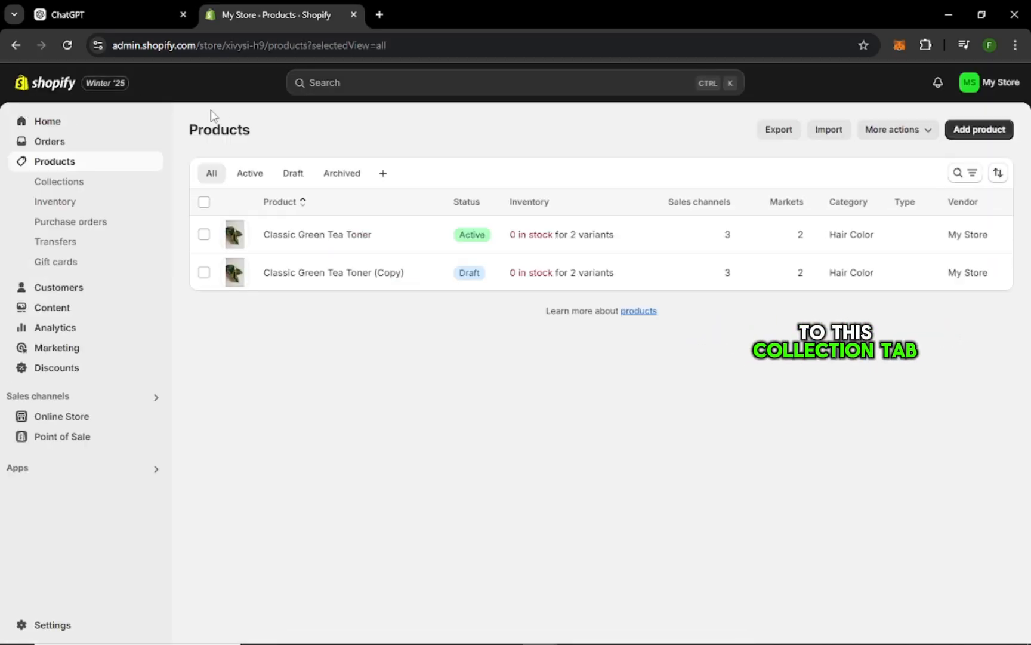
- Start a new collection and set its collection type to Smart
{"action": "left_click", "coordinate": [78, 183]}
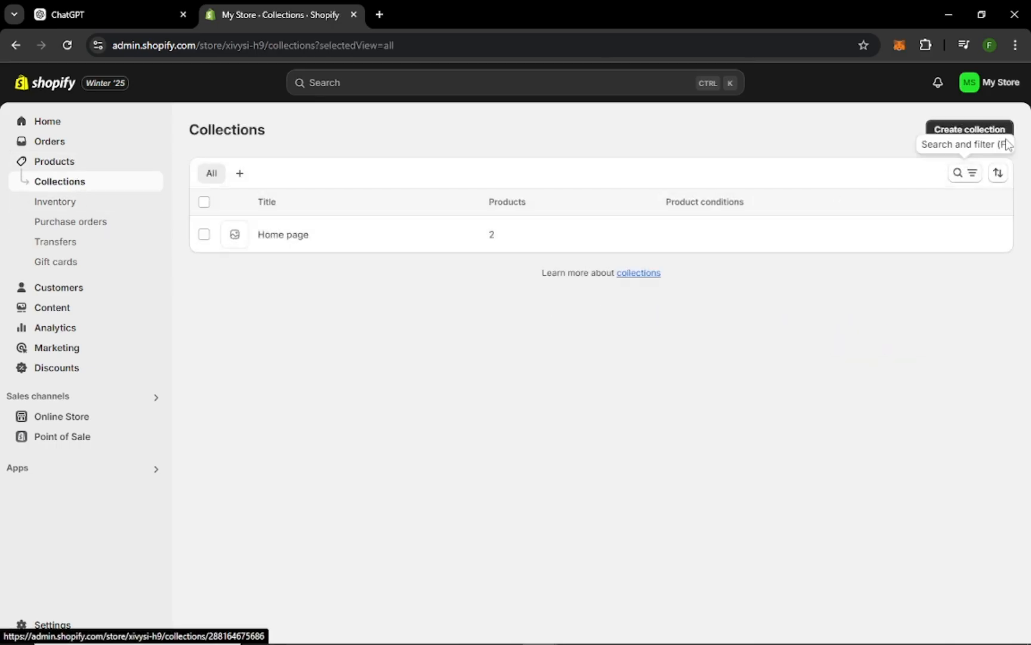
{"action": "left_click", "coordinate": [966, 131]}
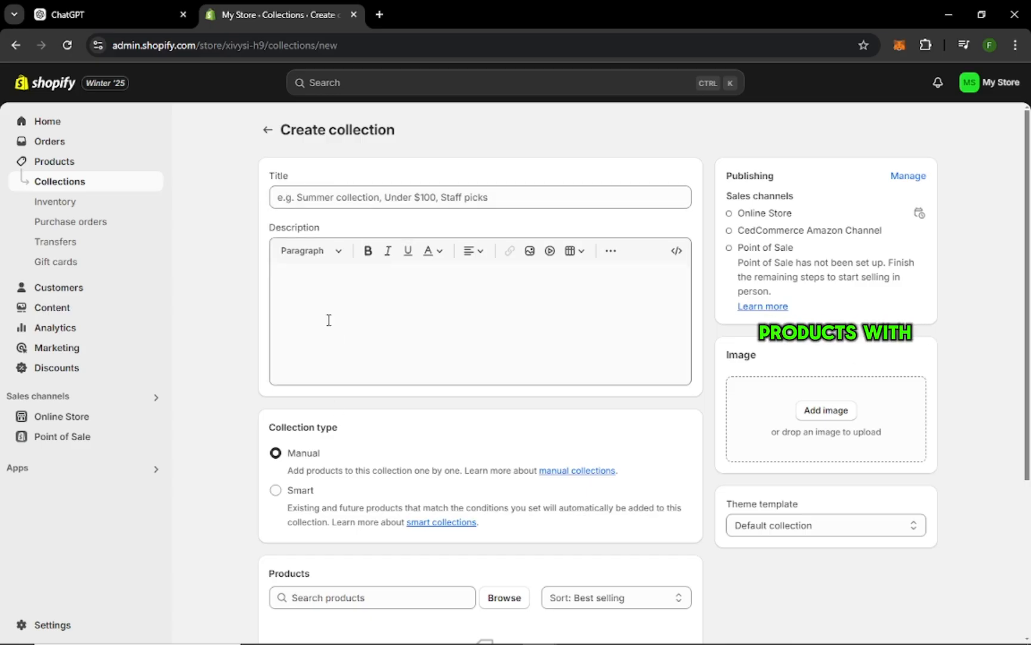
{"action": "left_click", "coordinate": [275, 489]}
{"action": "scroll", "coordinate": [578, 408], "scroll_direction": "down", "scroll_amount": 3}
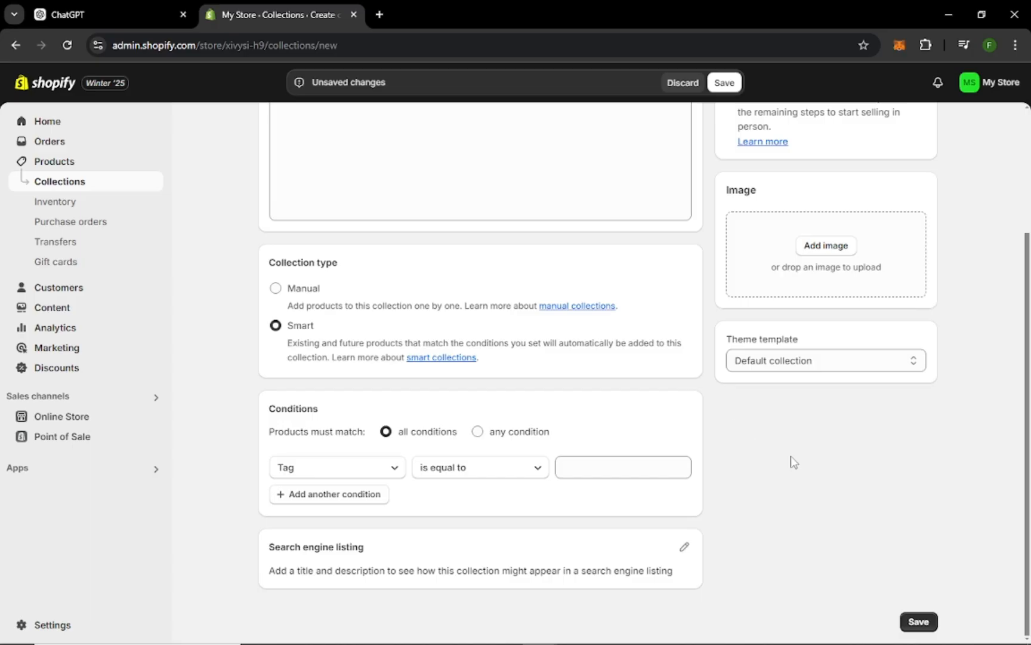
- Title the new smart collection Skincare and try to save it without a tag condition value
{"action": "left_click", "coordinate": [918, 622]}
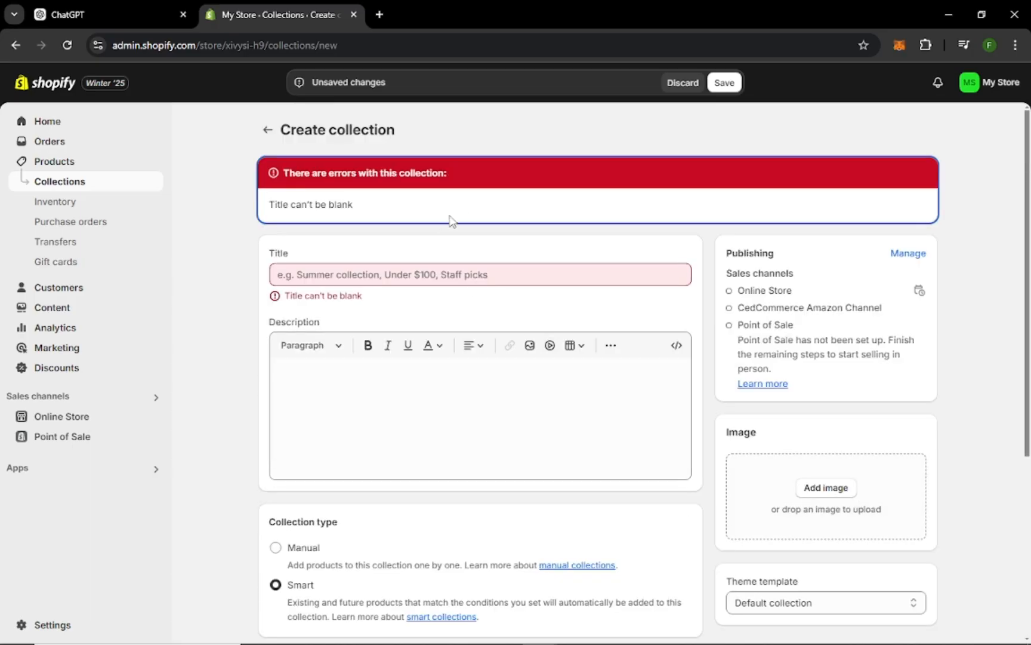
{"action": "left_click", "coordinate": [356, 275]}
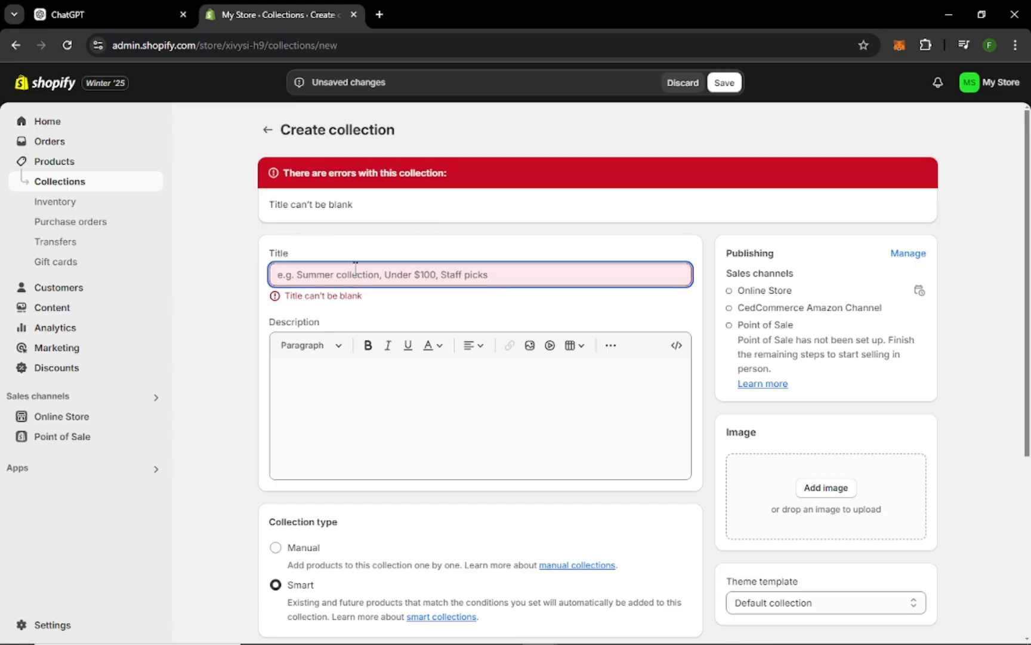
{"action": "type", "text": "Skincare"}
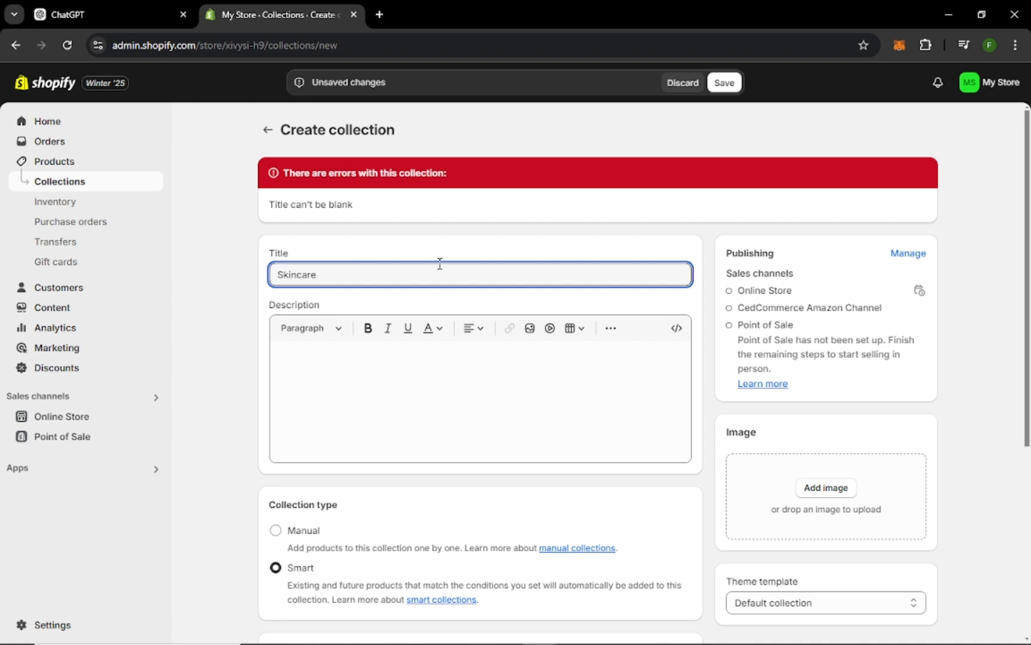
{"action": "scroll", "coordinate": [770, 465], "scroll_direction": "down", "scroll_amount": 5}
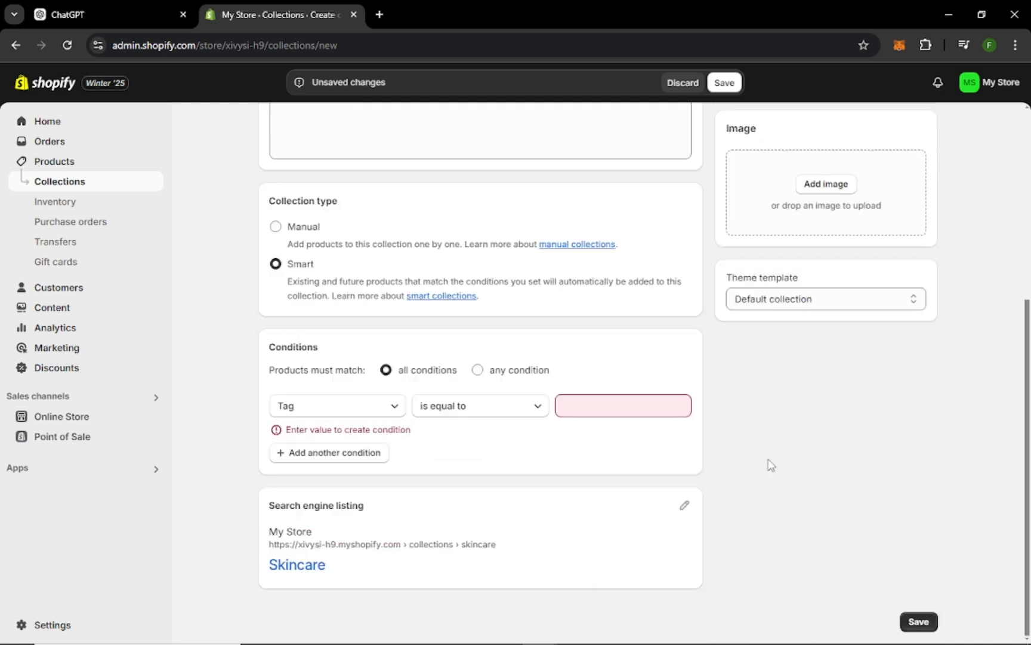
{"action": "left_click", "coordinate": [918, 622]}
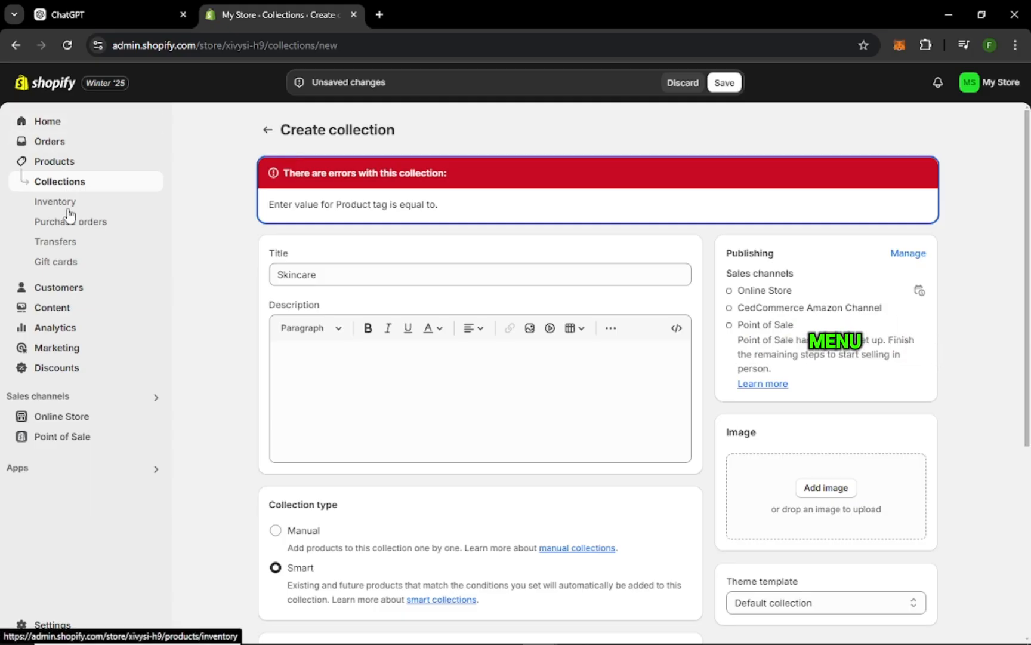
- Discard the unsaved changes to the new collection
{"action": "left_click", "coordinate": [62, 424]}
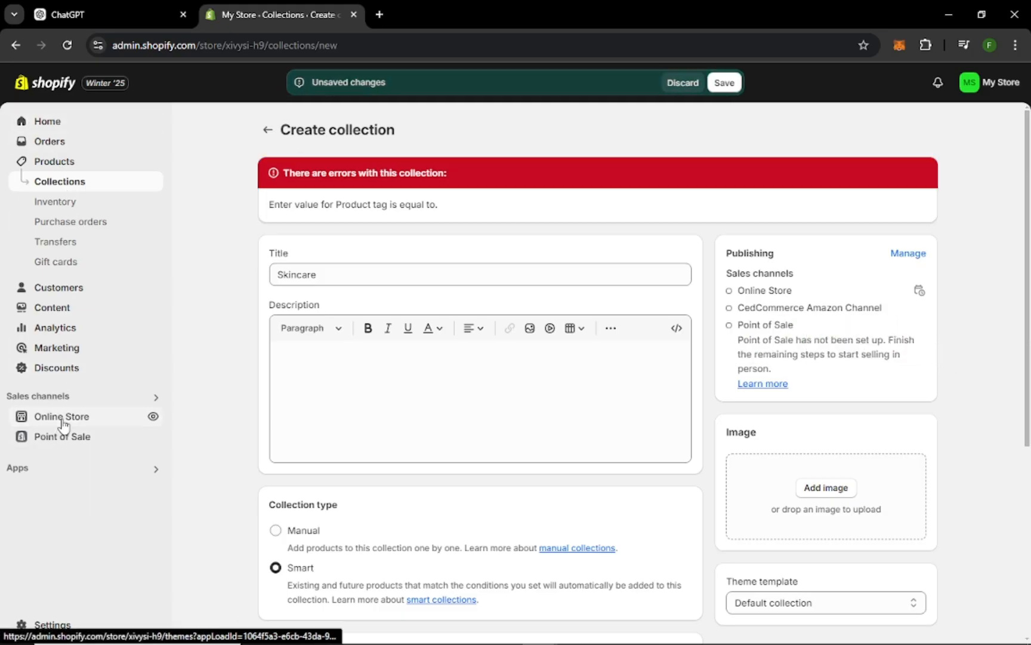
{"action": "left_click", "coordinate": [266, 132]}
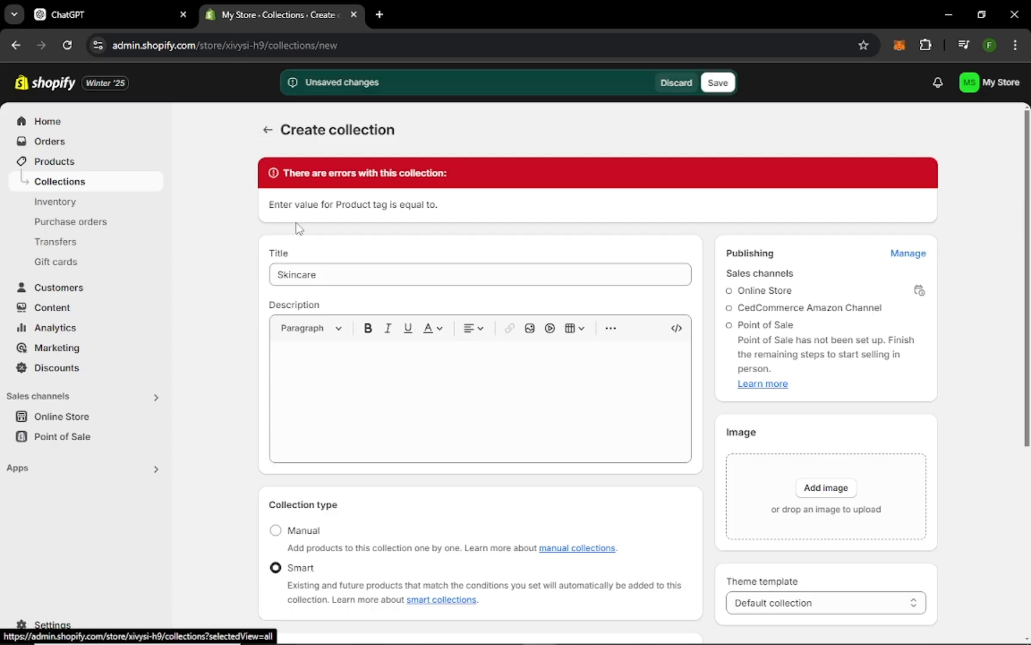
{"action": "left_click", "coordinate": [682, 83]}
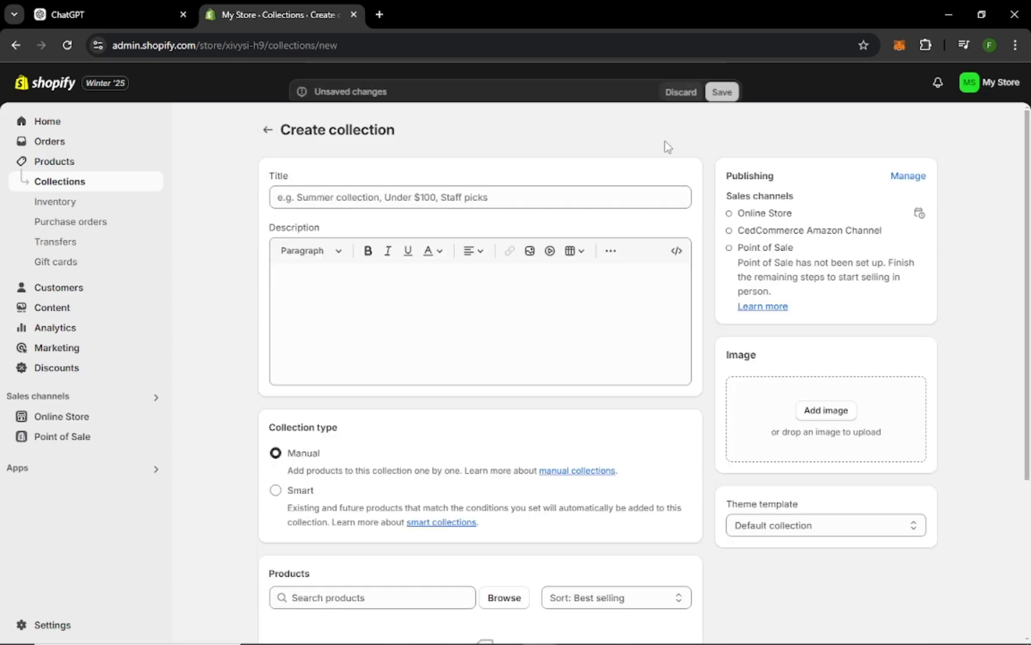
- Look through the online store's current theme and the popular free themes, and open the store's navigation menus
{"action": "left_click", "coordinate": [62, 418]}
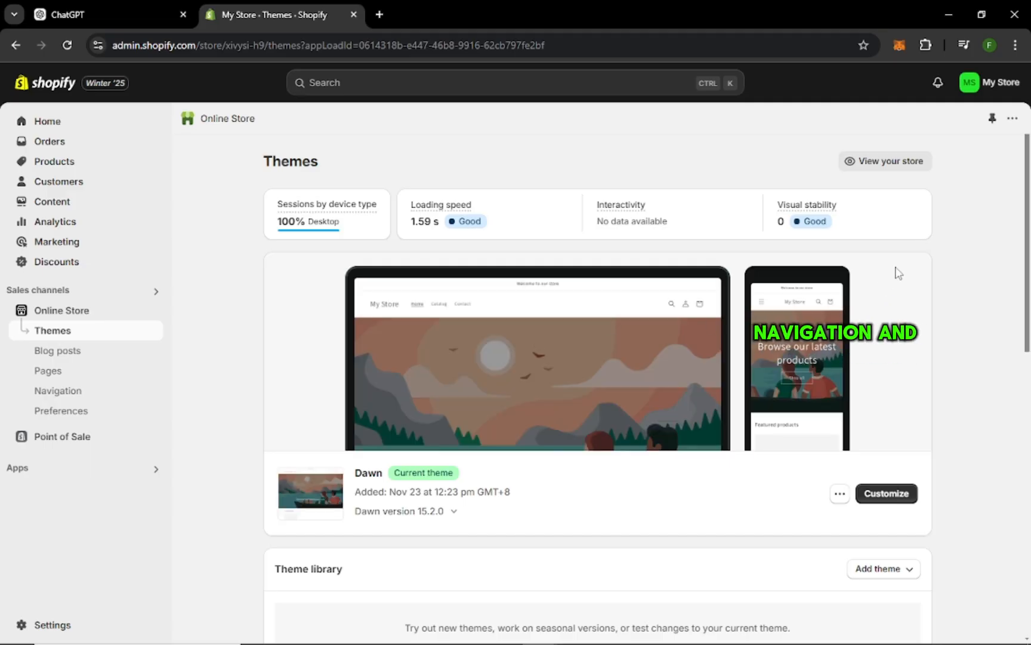
{"action": "scroll", "coordinate": [937, 256], "scroll_direction": "down", "scroll_amount": 10}
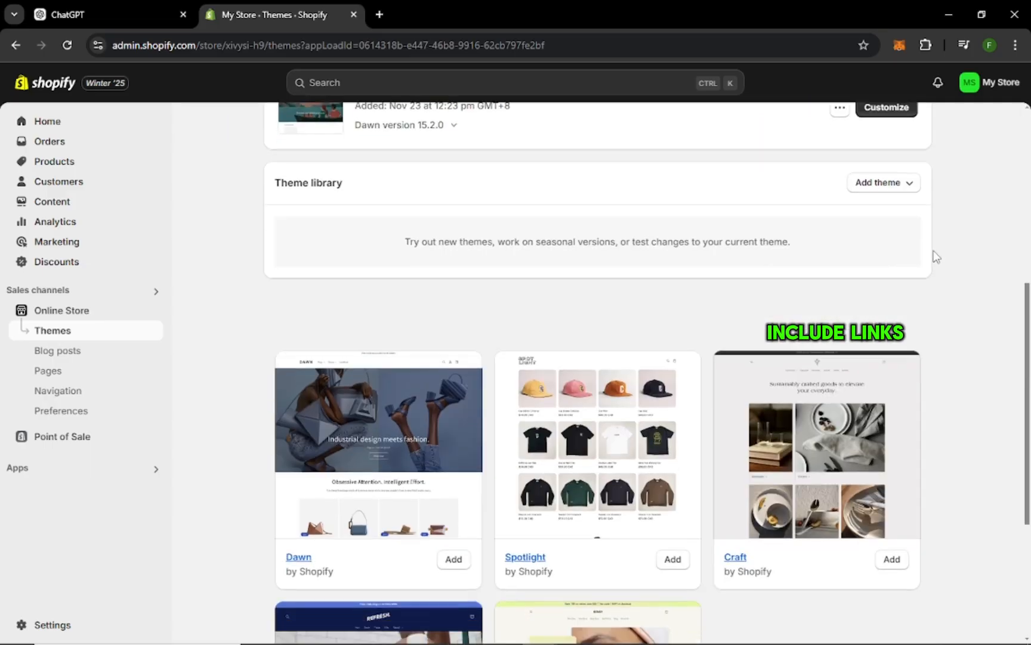
{"action": "scroll", "coordinate": [928, 304], "scroll_direction": "up", "scroll_amount": 10}
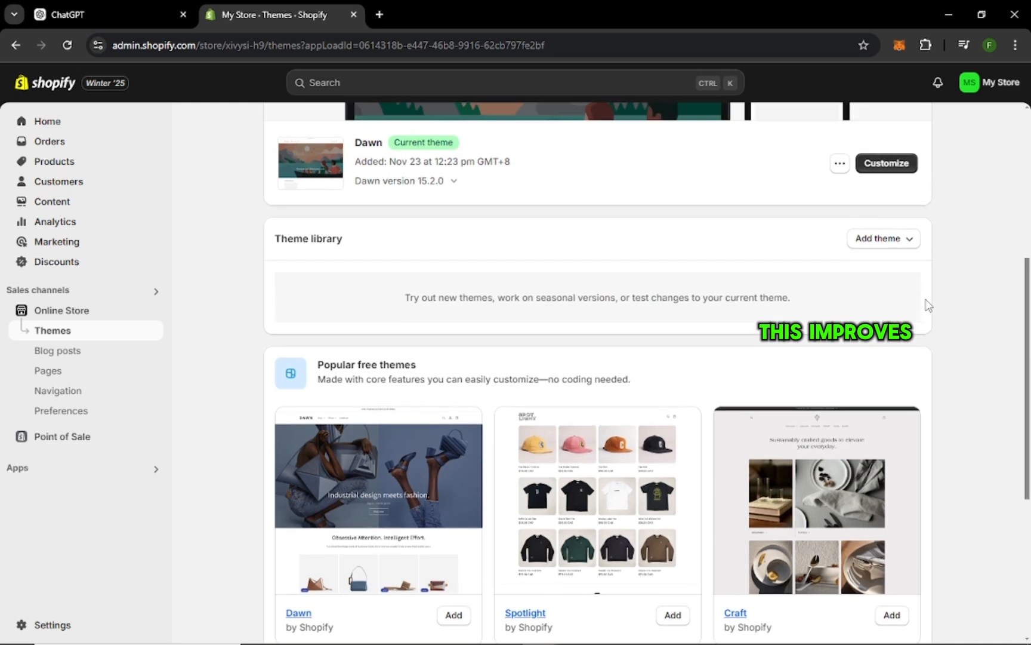
{"action": "left_click", "coordinate": [53, 391]}
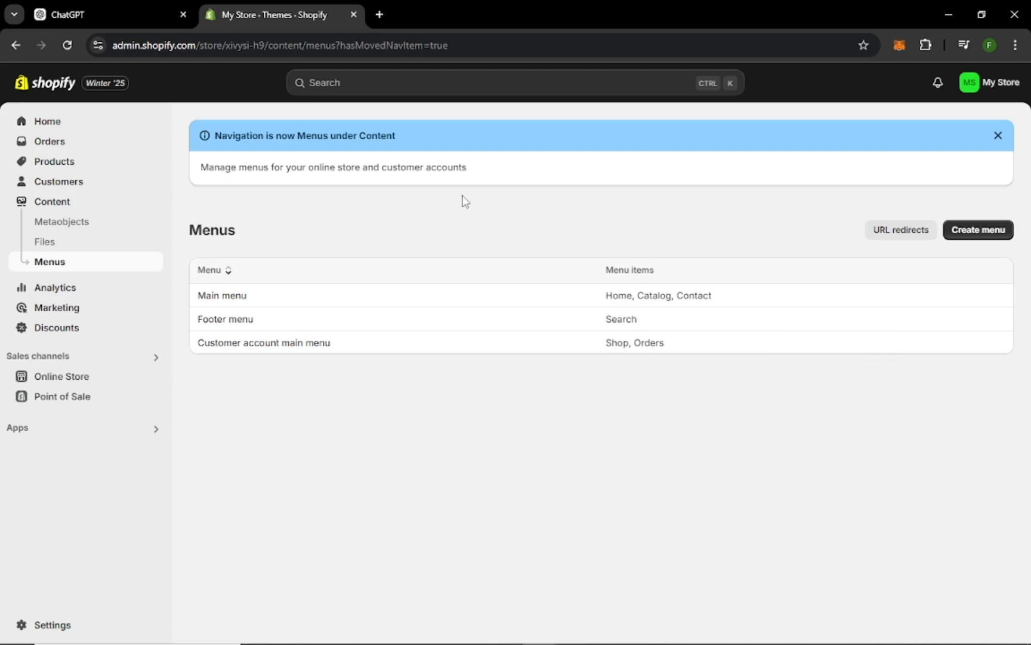
- Open the current Dawn theme for customization and examine the home page preview from the header to the featured products
{"action": "left_click", "coordinate": [66, 376]}
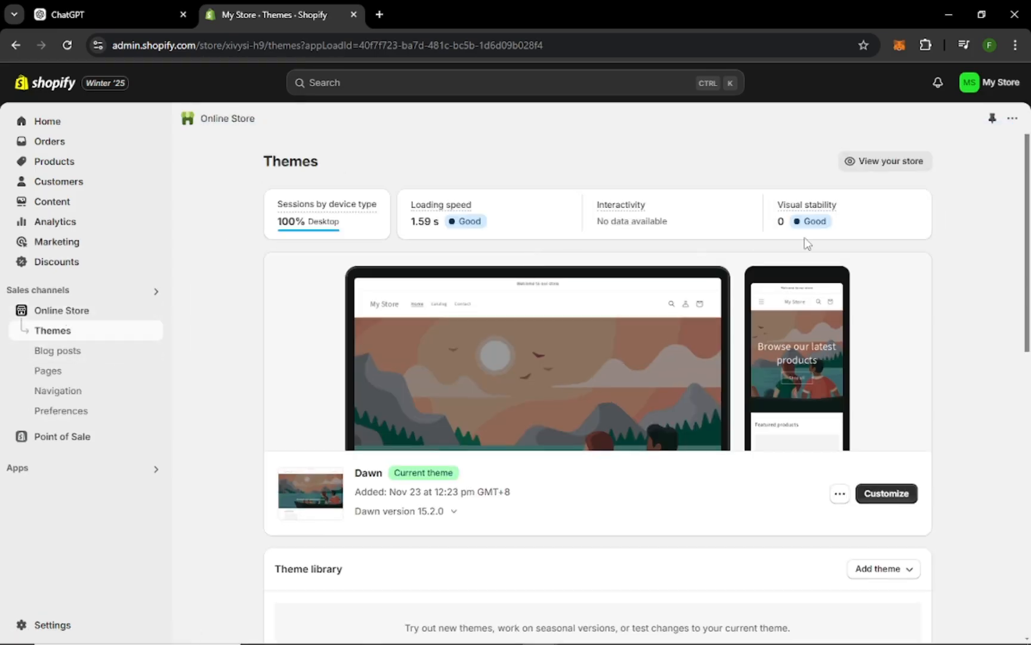
{"action": "scroll", "coordinate": [889, 406], "scroll_direction": "down", "scroll_amount": 2}
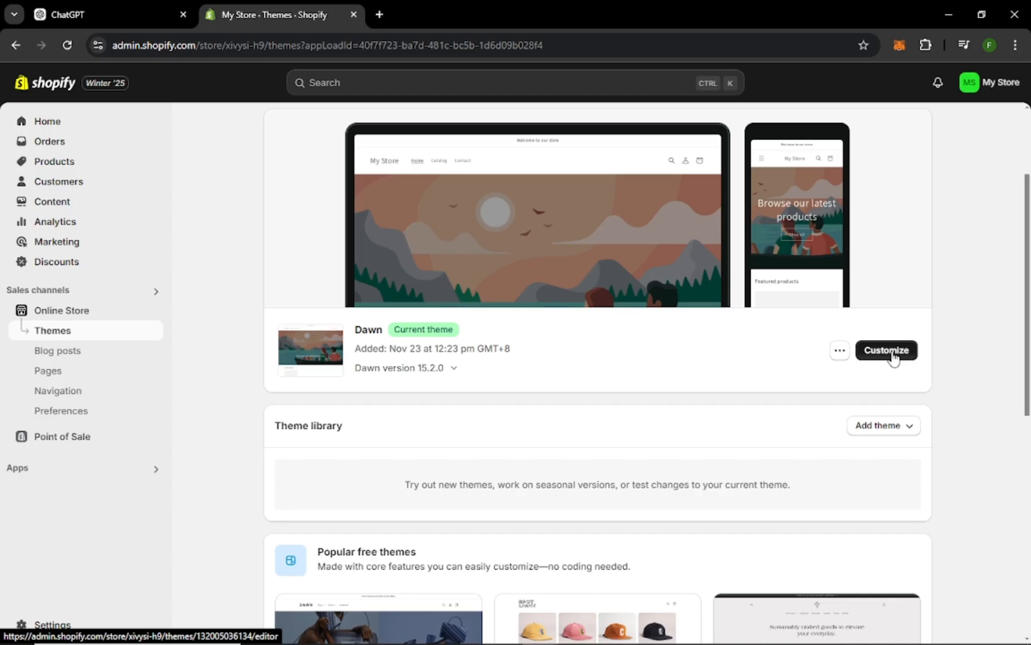
{"action": "left_click", "coordinate": [890, 352]}
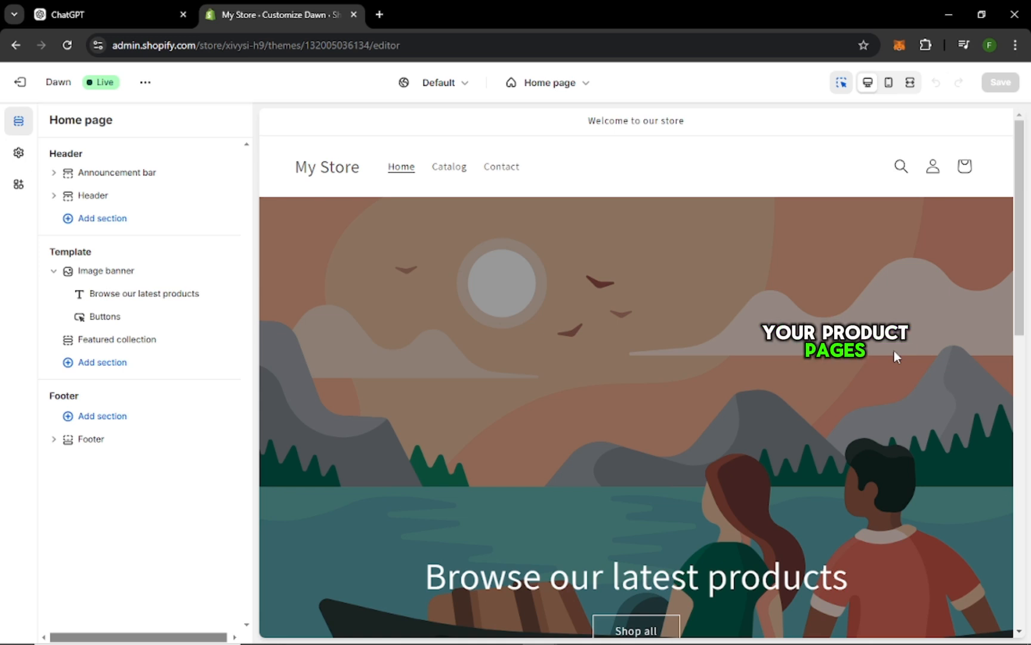
{"action": "scroll", "coordinate": [894, 352], "scroll_direction": "down", "scroll_amount": 8}
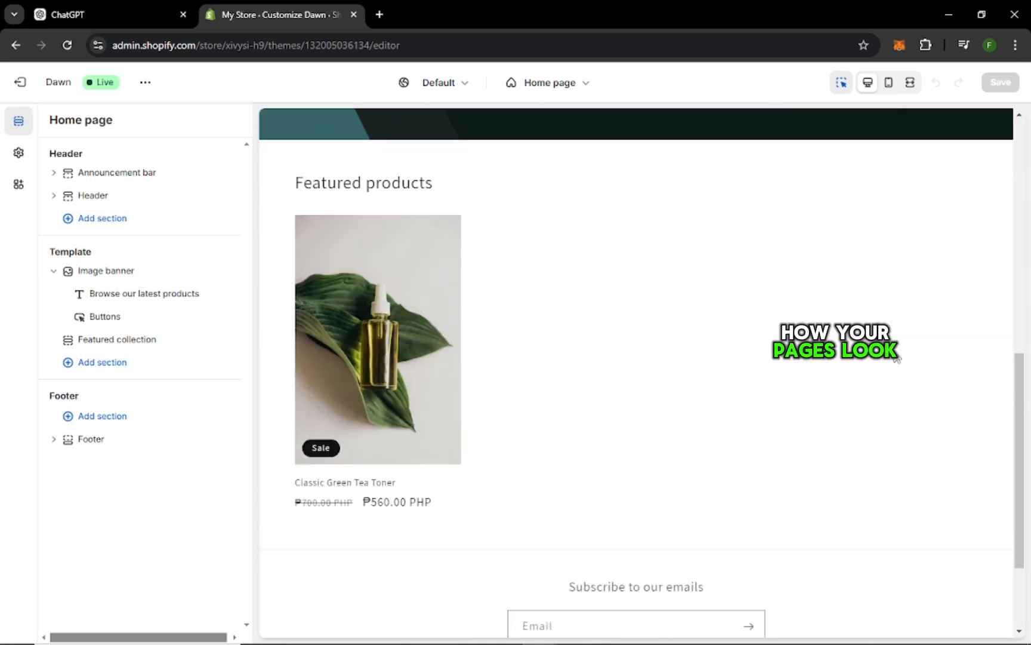
{"action": "scroll", "coordinate": [894, 352], "scroll_direction": "up", "scroll_amount": 2}
{"action": "scroll", "coordinate": [894, 353], "scroll_direction": "down", "scroll_amount": 5}
{"action": "scroll", "coordinate": [896, 355], "scroll_direction": "up", "scroll_amount": 5}
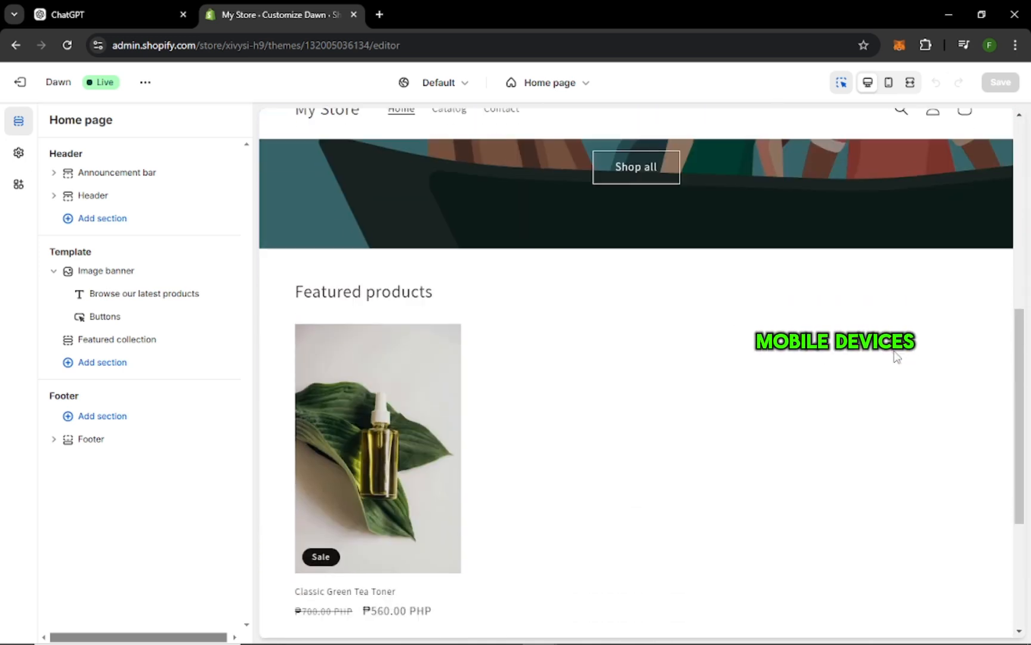
{"action": "scroll", "coordinate": [895, 357], "scroll_direction": "down", "scroll_amount": 4}
{"action": "scroll", "coordinate": [895, 357], "scroll_direction": "up", "scroll_amount": 8}
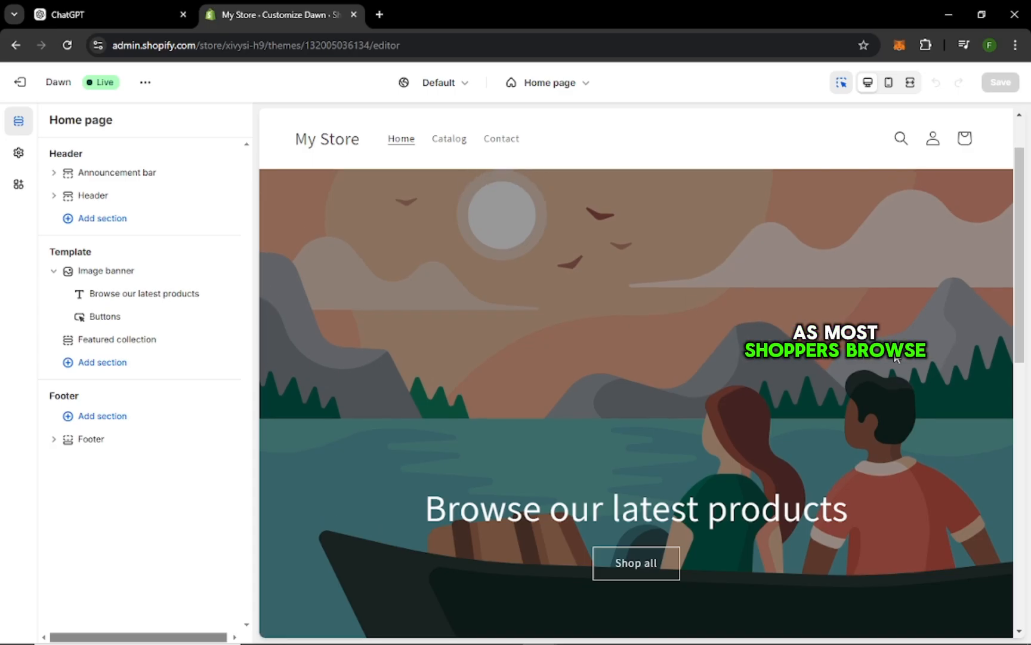
{"action": "scroll", "coordinate": [895, 356], "scroll_direction": "down", "scroll_amount": 5}
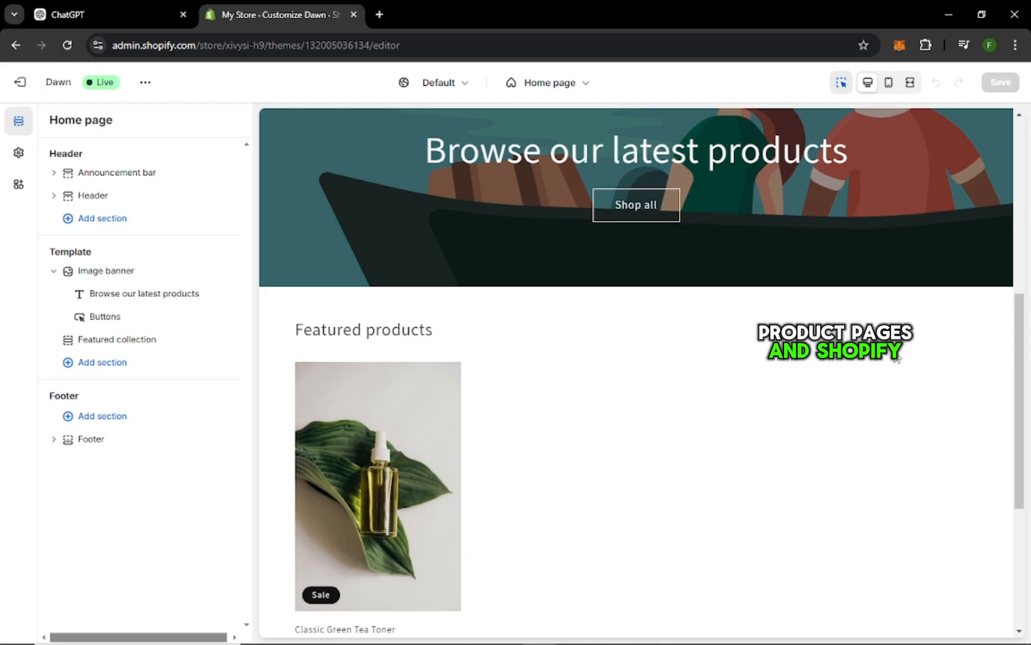
{"action": "scroll", "coordinate": [895, 356], "scroll_direction": "up", "scroll_amount": 5}
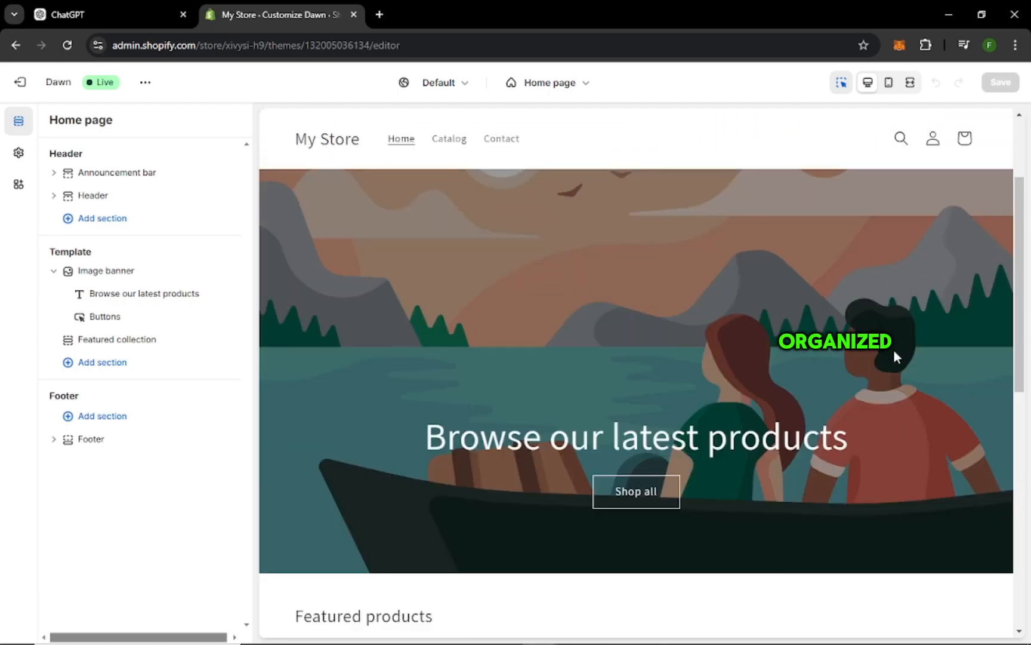